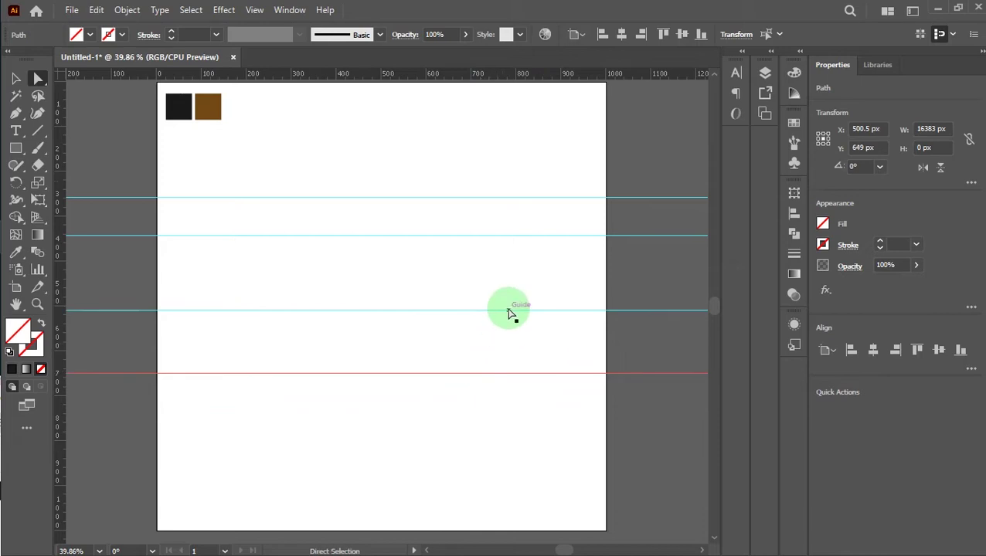
Step: Raise the third horizontal guide to Y 443 px and the second guide to about Y 331 px
left_click_drag(507, 310, 511, 301)
left_click(504, 330)
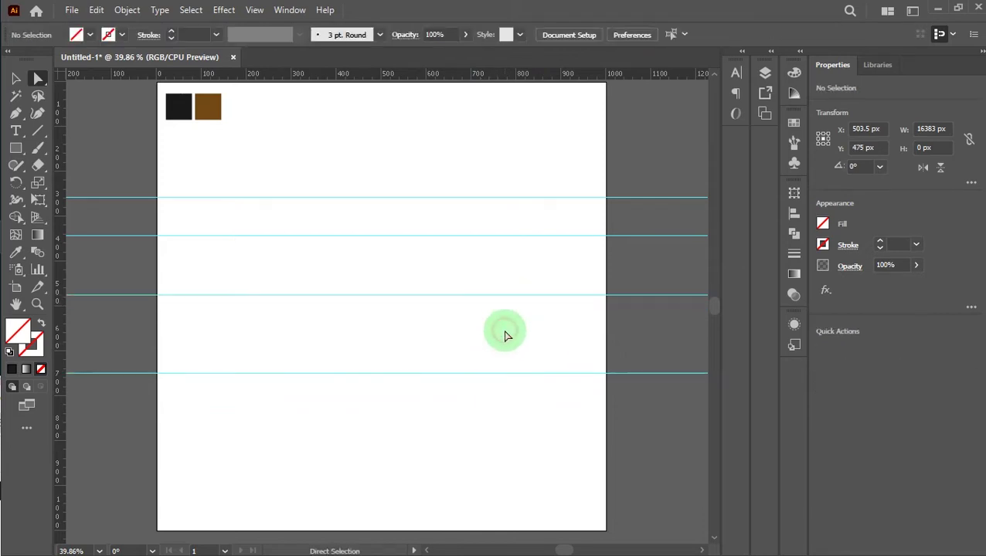
left_click_drag(434, 296, 441, 280)
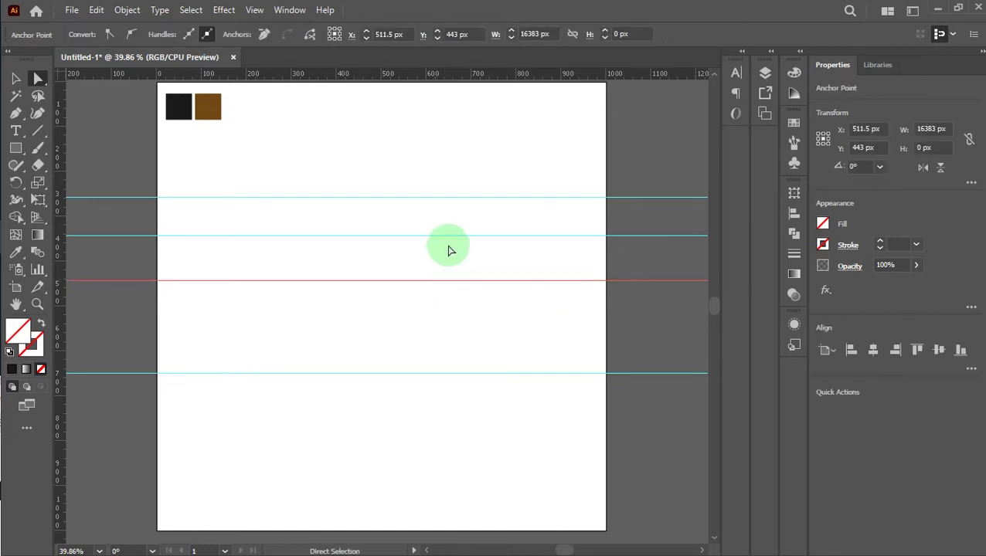
left_click_drag(451, 240, 451, 231)
left_click(441, 259)
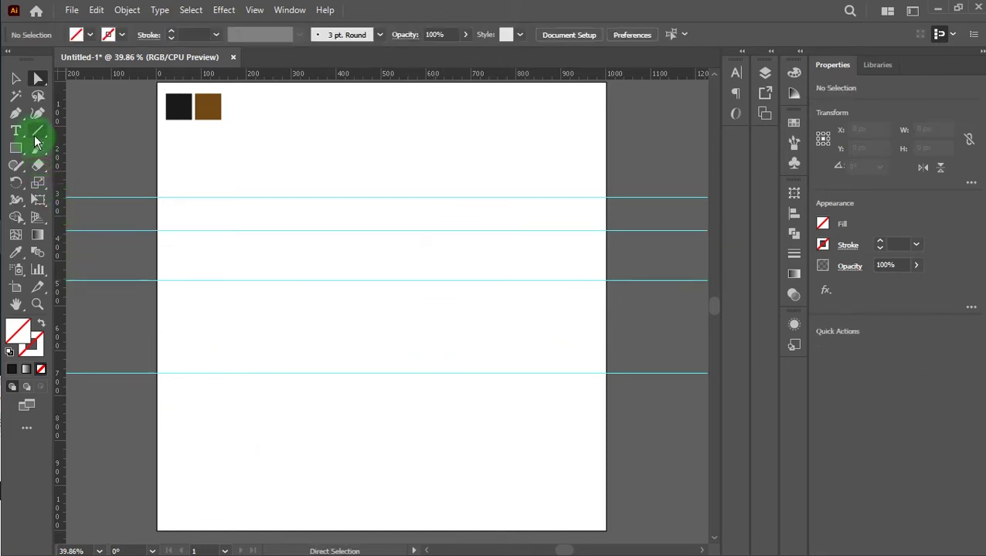
Step: Draw a gabled house outline with the Pen tool, about 227 px wide, from the lowest guide with its peak on the second guide
left_click(249, 376)
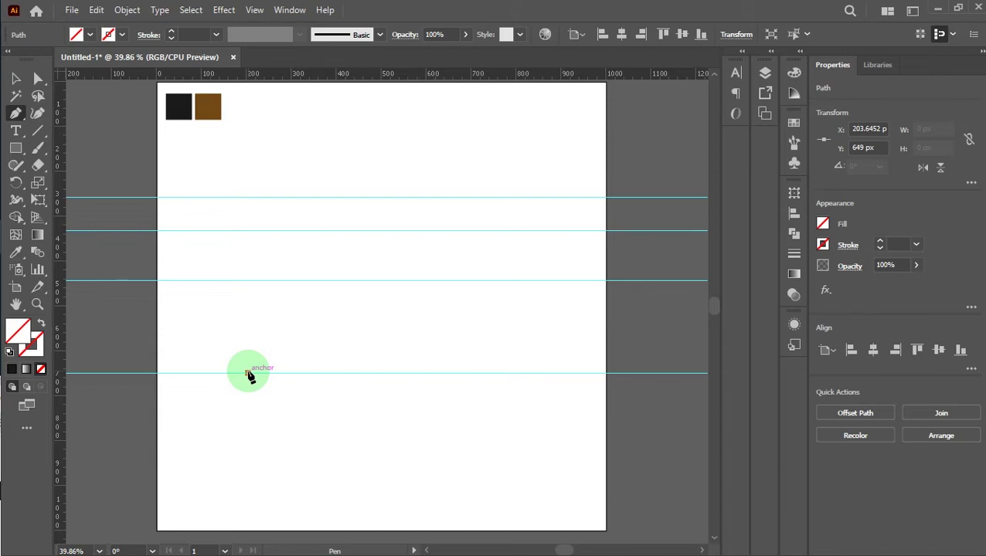
left_click(248, 280)
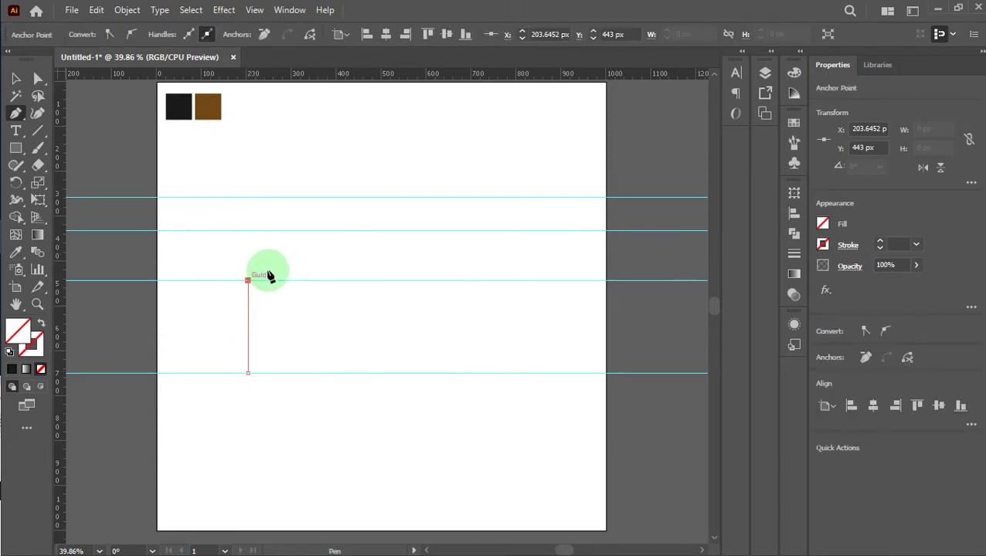
left_click(298, 231)
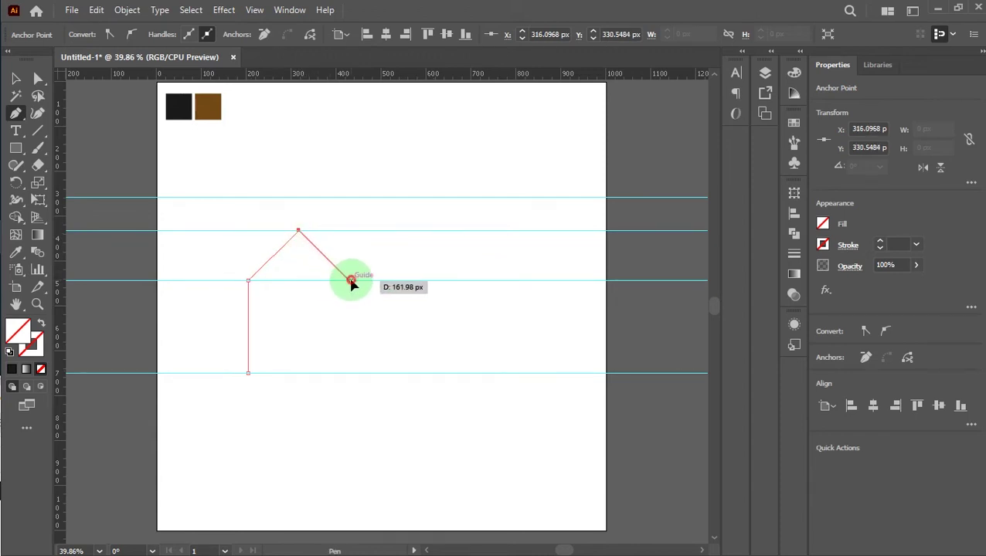
left_click(351, 281)
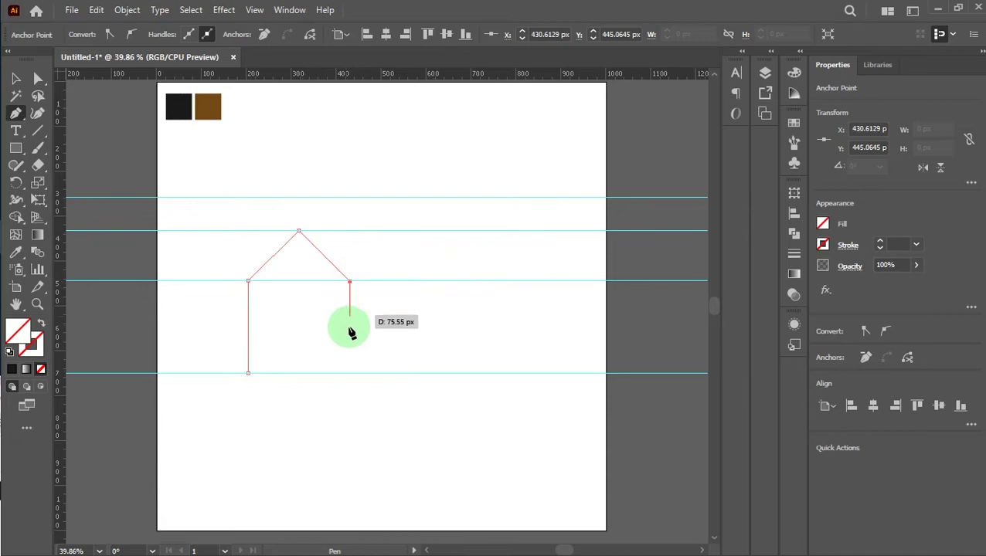
left_click(351, 374)
Step: Continue the path into a taller overlapping half-gable, peaking near X 344, Y 257 px and ending with a short base at about X 479 px
left_click(310, 374)
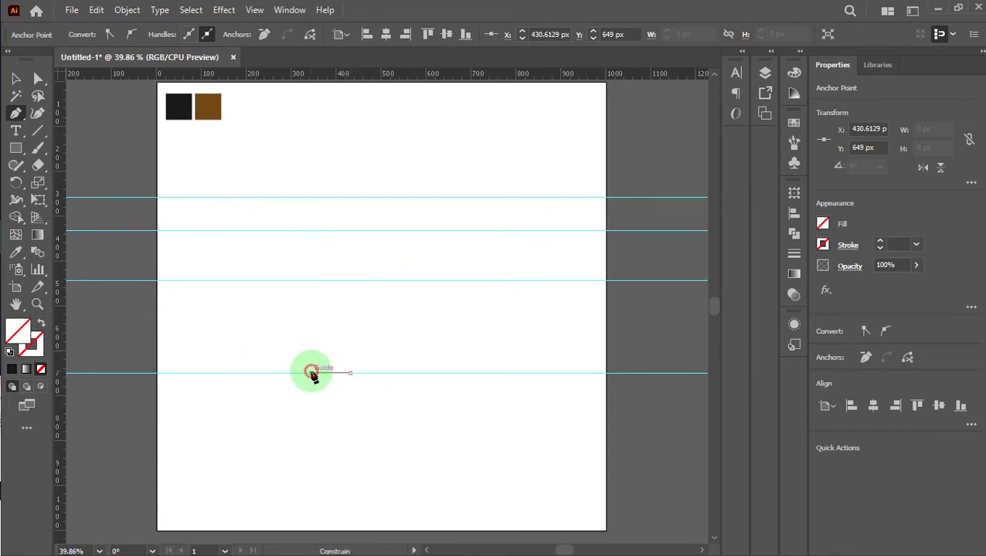
left_click(311, 199)
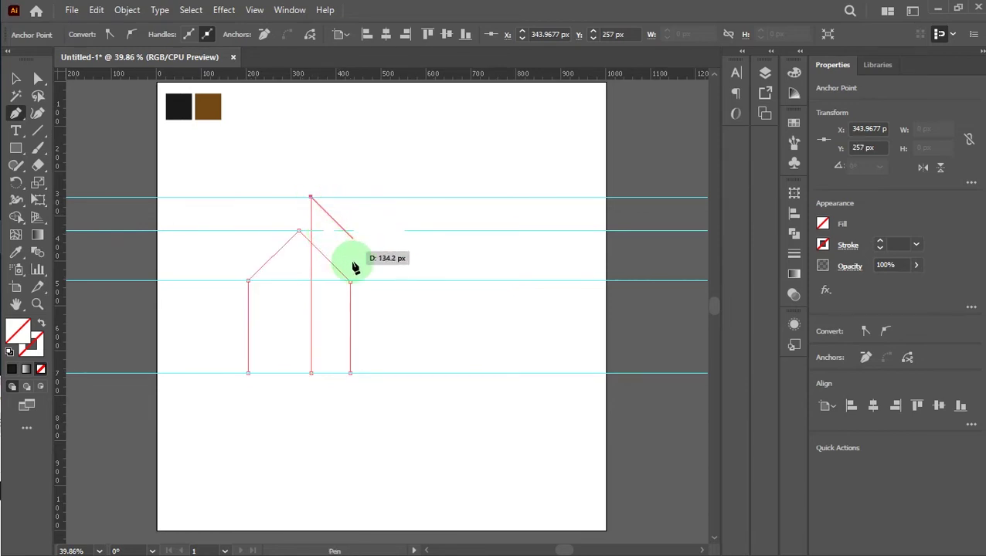
left_click(393, 280)
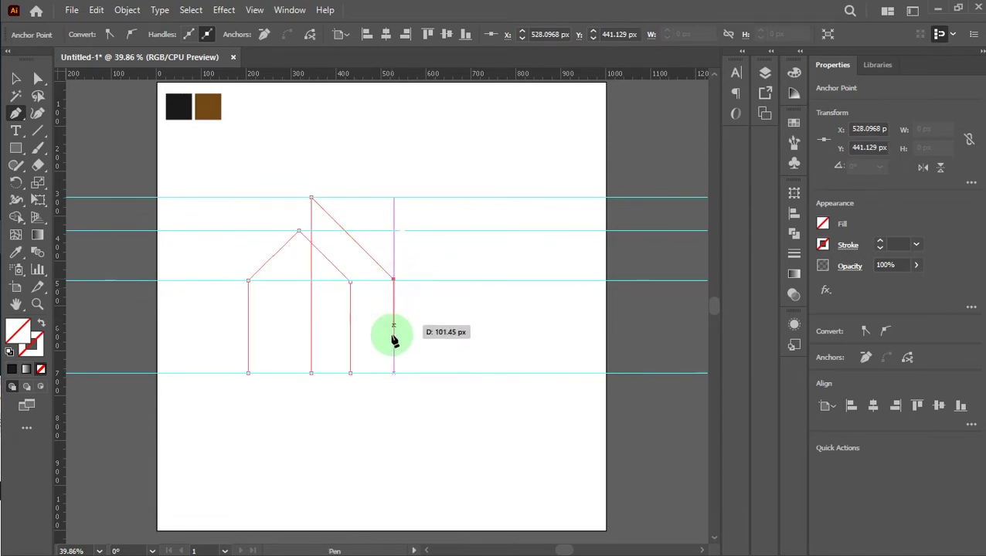
left_click(394, 374)
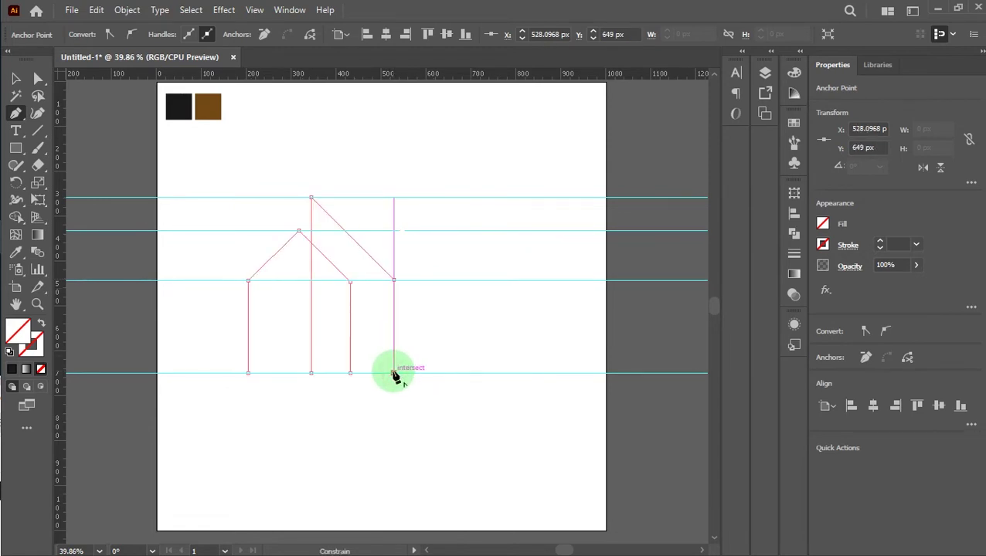
left_click_drag(394, 376, 387, 379)
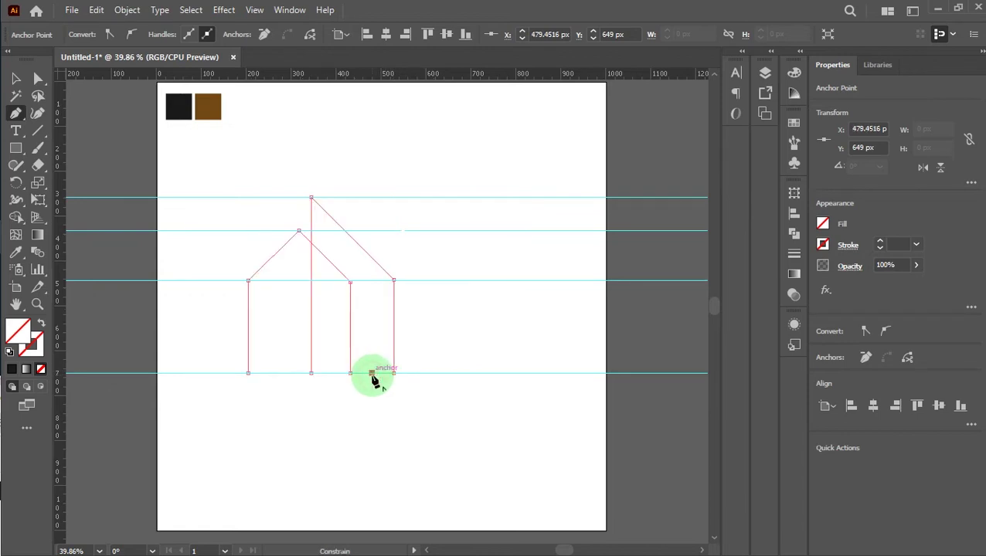
Step: Give the house path a black stroke with a weight of 12 pt
left_click(14, 78)
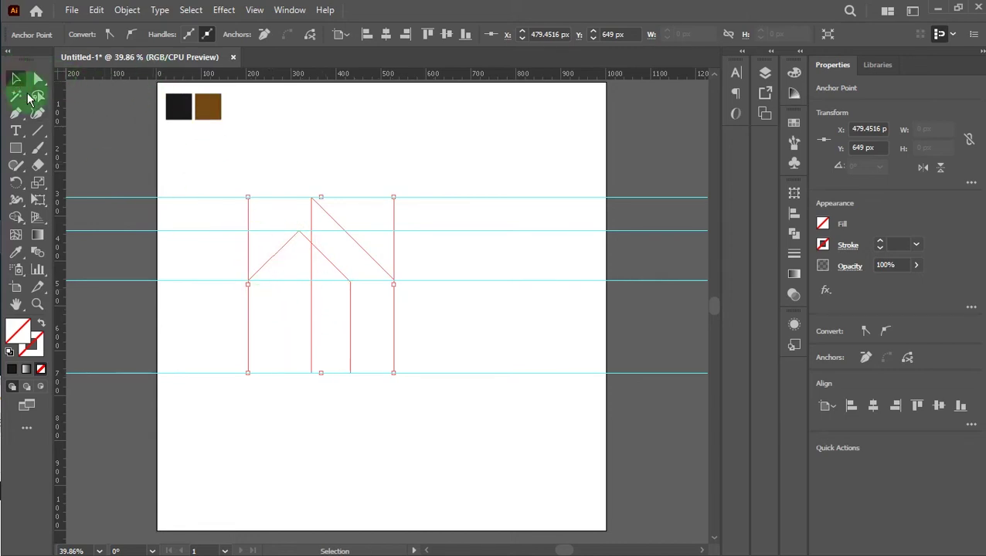
left_click(255, 179)
left_click(318, 206)
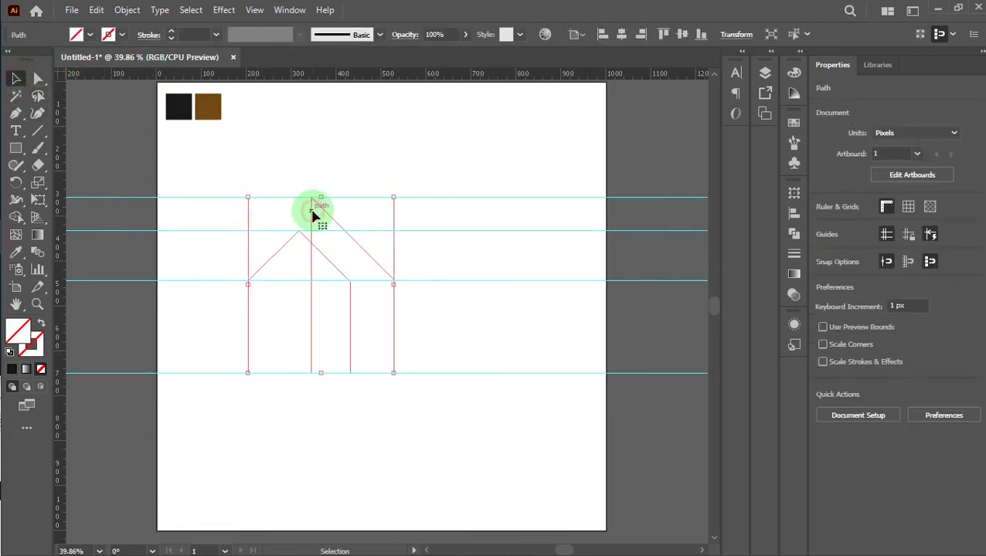
left_click(121, 34)
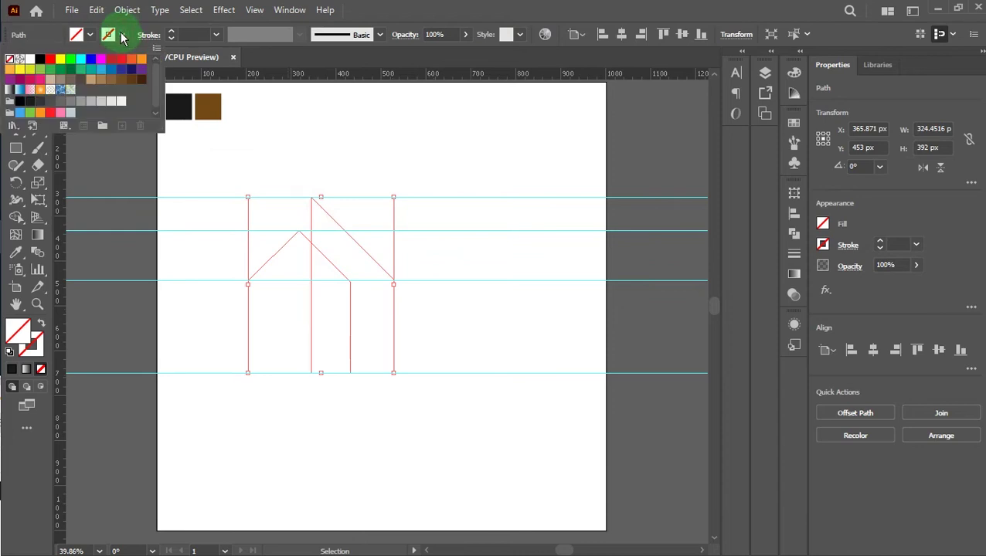
left_click(42, 67)
left_click(172, 32)
left_click(171, 32)
left_click(172, 31)
left_click(172, 32)
left_click(303, 136)
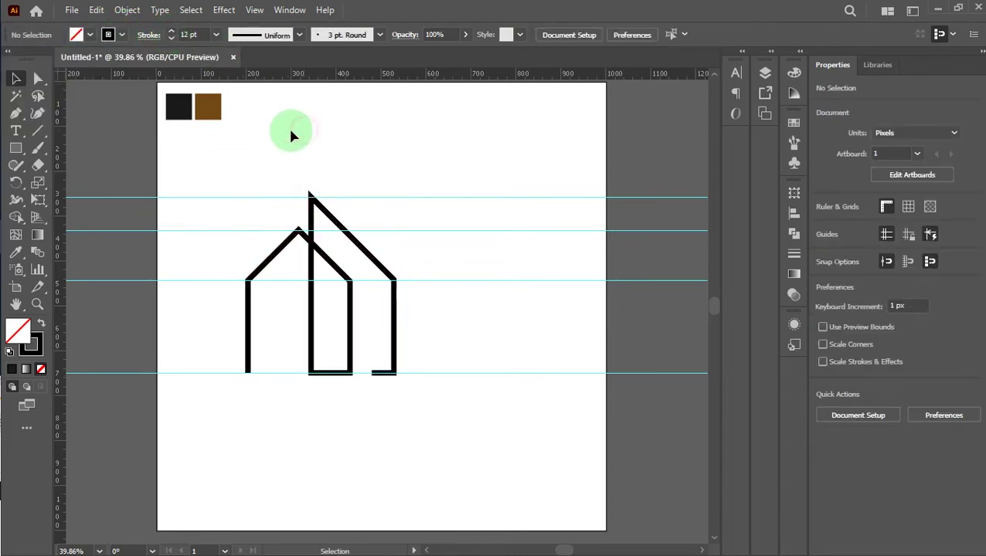
Step: Extend the path's open lower-left end about 81 px to the right along the lowest guide
left_click(353, 325)
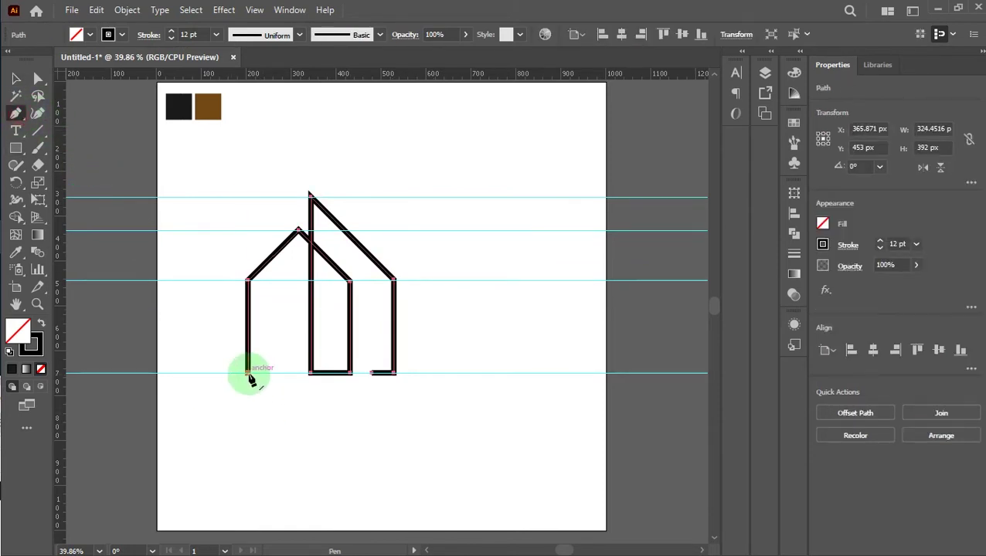
left_click(15, 78)
left_click_drag(16, 113, 32, 121)
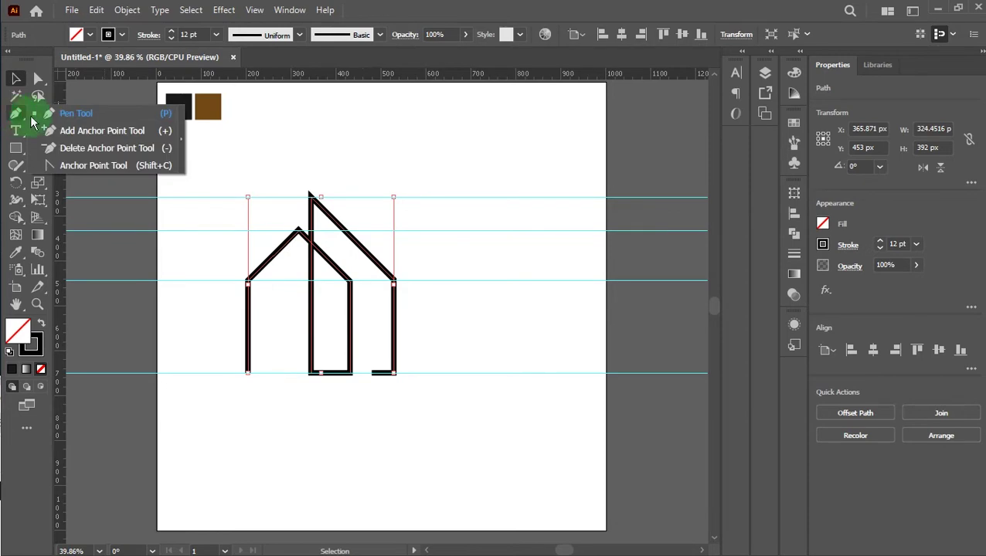
left_click(66, 114)
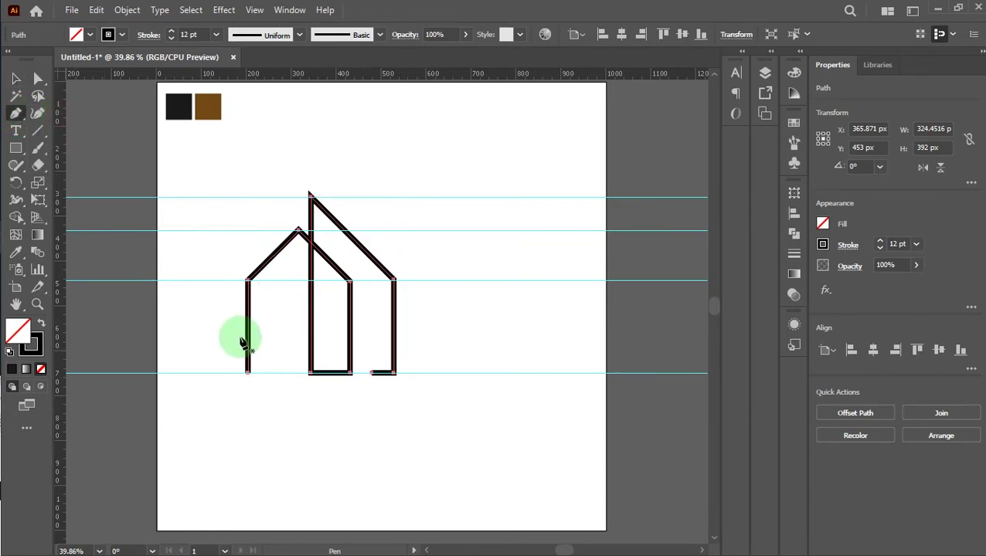
left_click(249, 376)
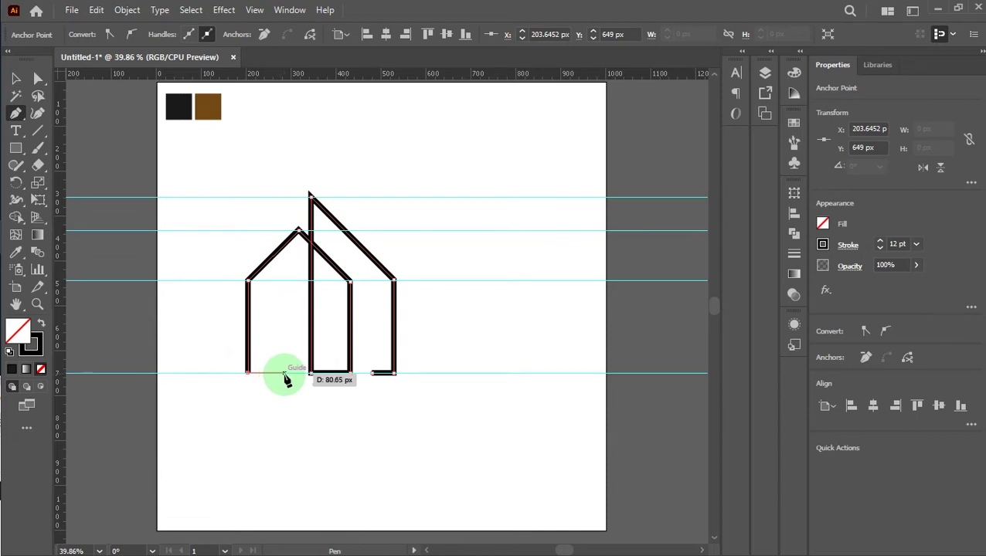
left_click(285, 375)
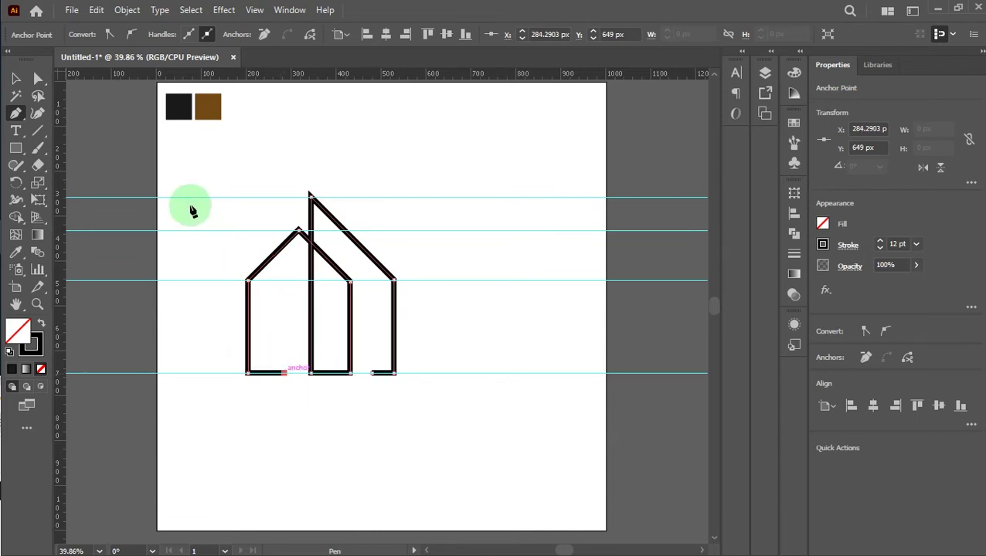
left_click(15, 78)
left_click(220, 180)
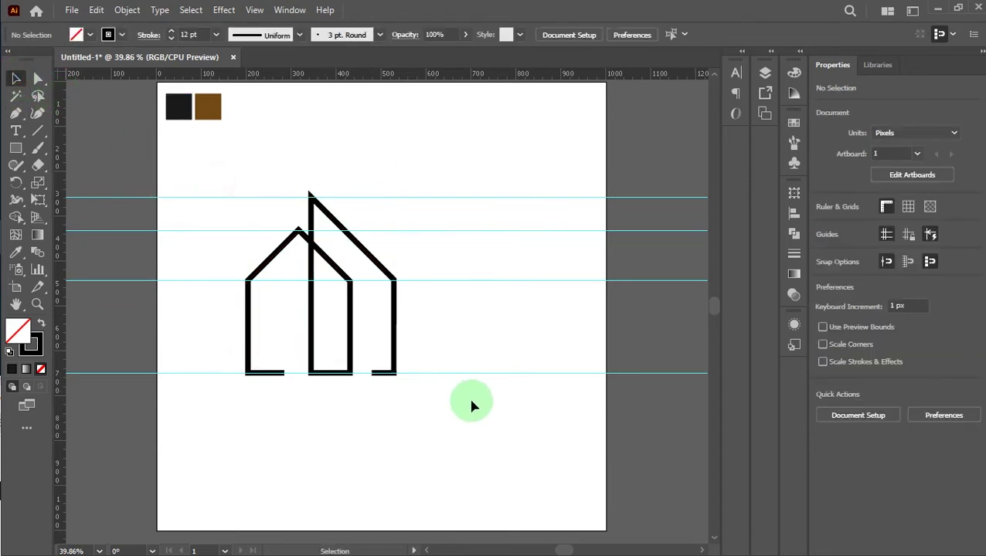
Step: Delete all four horizontal guides
left_click_drag(511, 172, 565, 432)
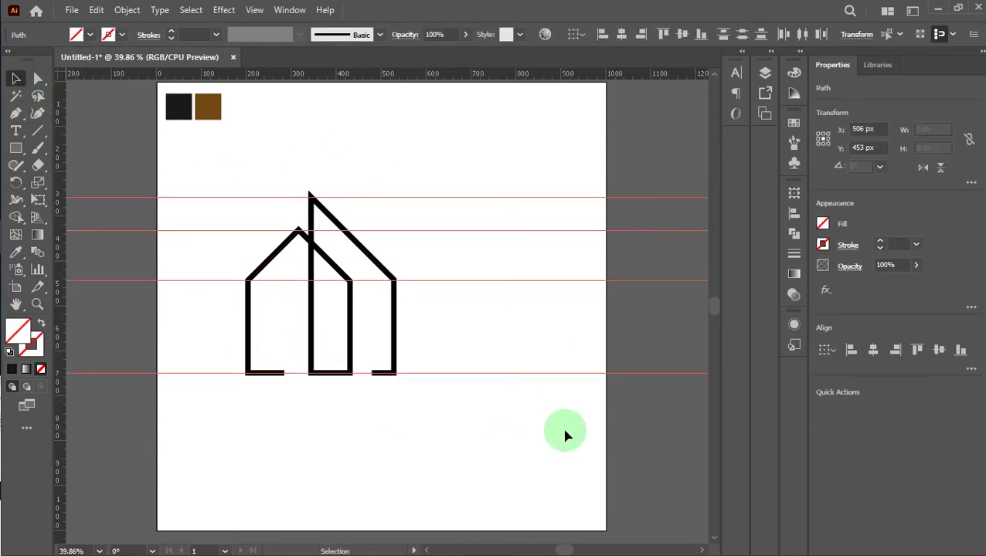
key("Delete")
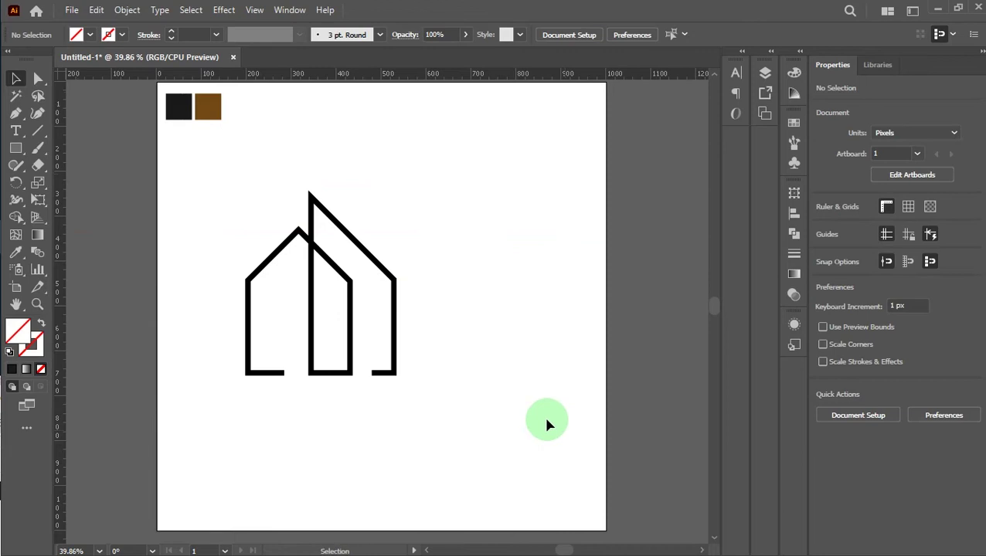
Step: Move the house outline to about X 475, Y 427 px and set its stroke weight to 19 pt
scroll(482, 322, "down", 1)
left_click_drag(207, 189, 400, 281)
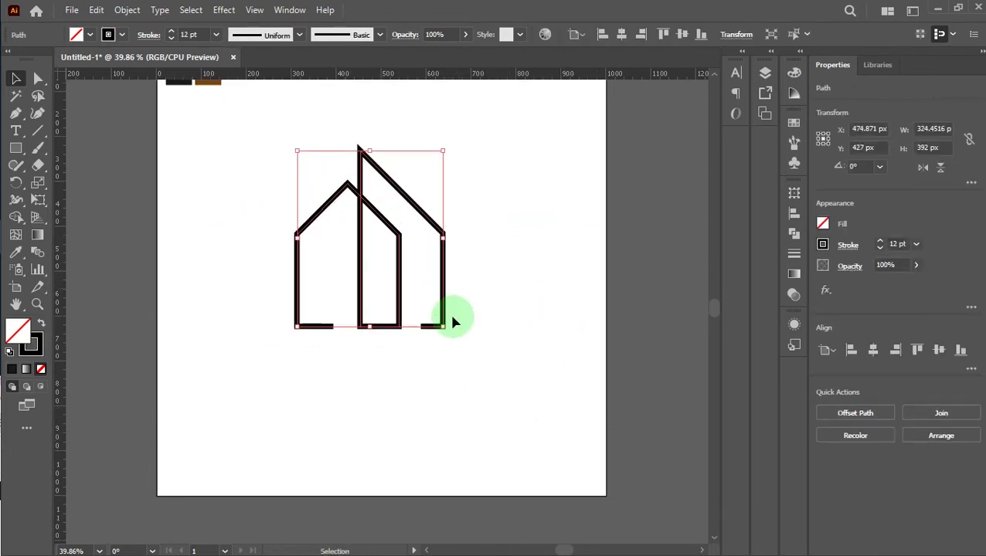
scroll(456, 320, "up", 2)
scroll(458, 340, "down", 1)
left_click_drag(173, 33, 173, 33)
left_click(482, 229)
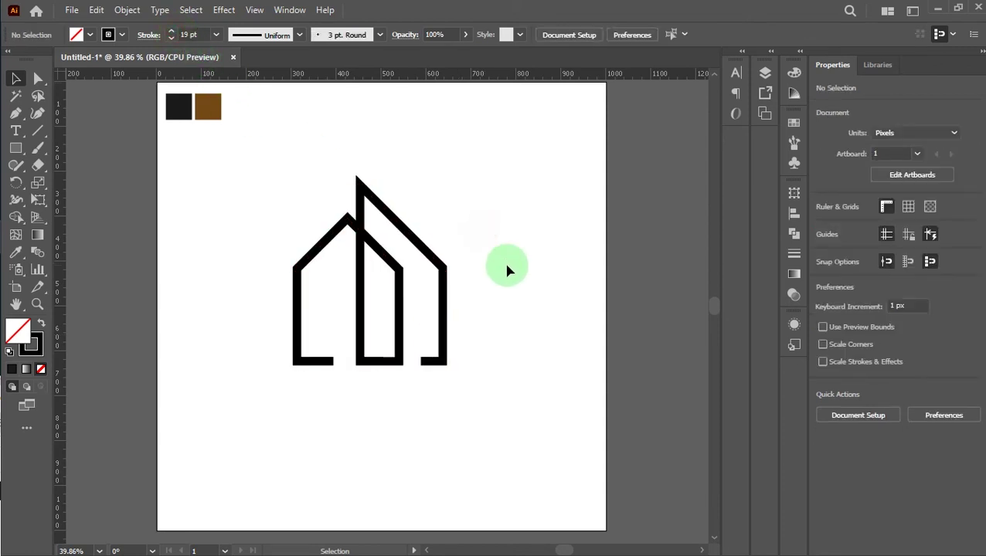
left_click_drag(289, 216, 487, 331)
left_click(487, 331)
Step: Draw a 21 px square for a window inside the shorter house, beneath its roof
left_click(22, 149)
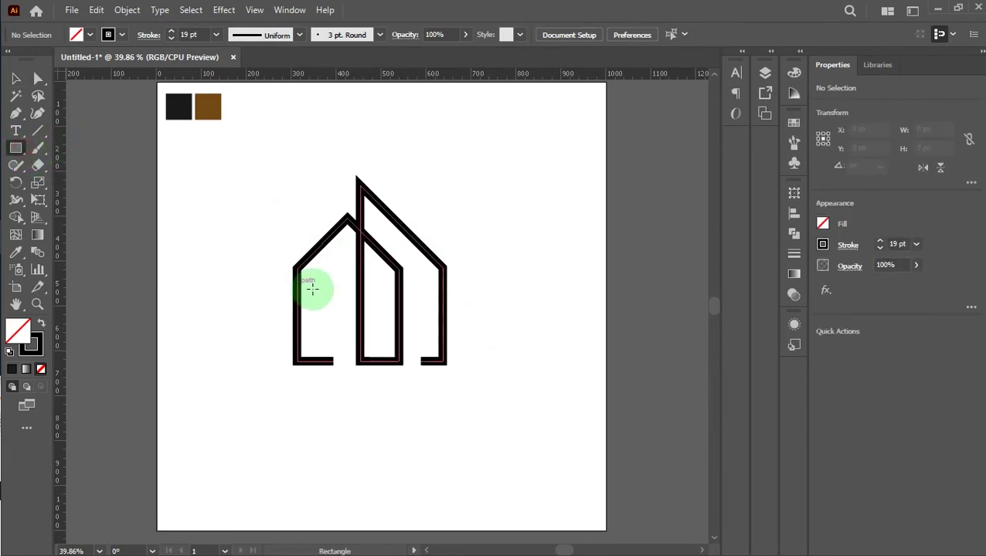
left_click_drag(319, 284, 331, 292)
left_click(15, 78)
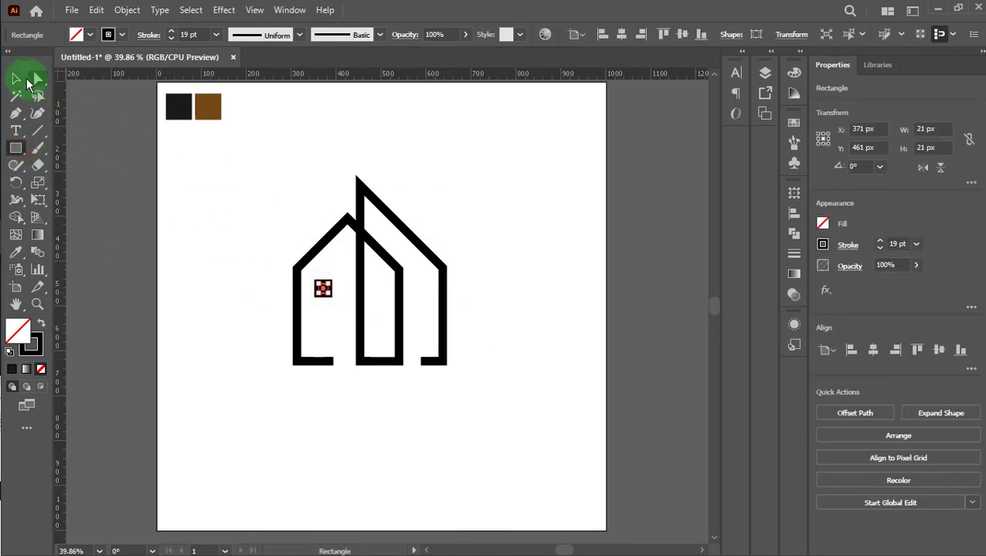
left_click(119, 168)
Step: Remove the small square's stroke and fill it with black
left_click(330, 299)
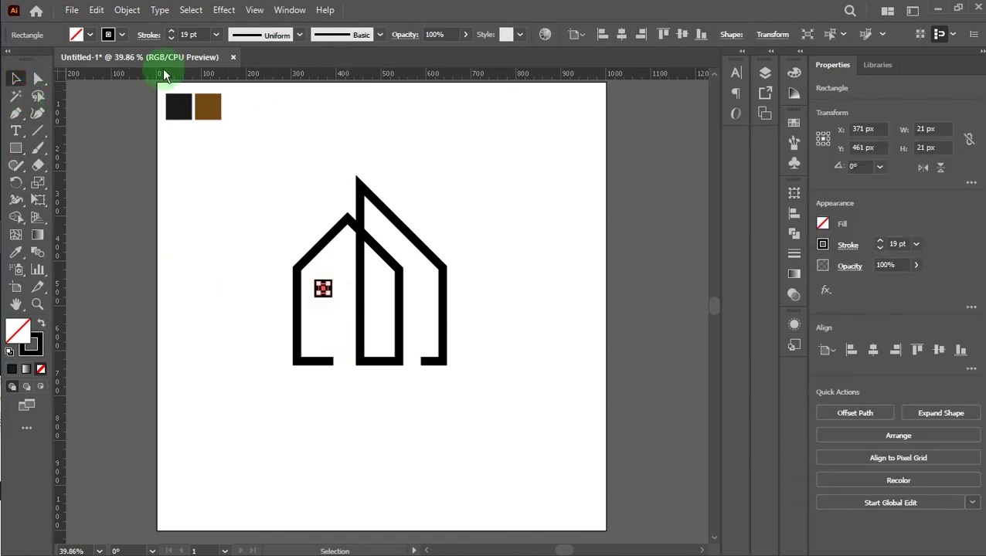
left_click(122, 36)
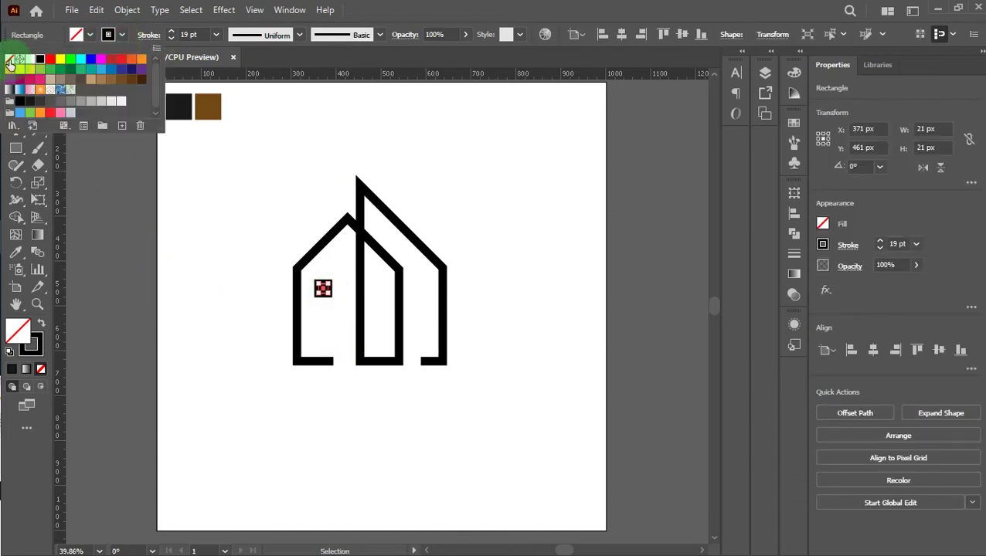
left_click(8, 55)
left_click(90, 37)
left_click(53, 73)
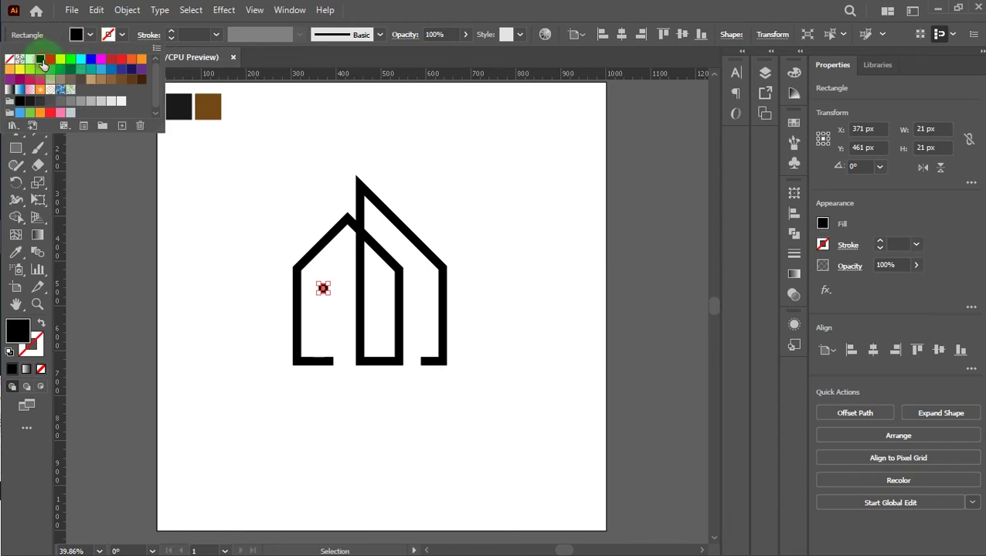
left_click(217, 257)
Step: Enlarge the black square from its centre to about 30 by 30 px and keep it selected
left_click(324, 291)
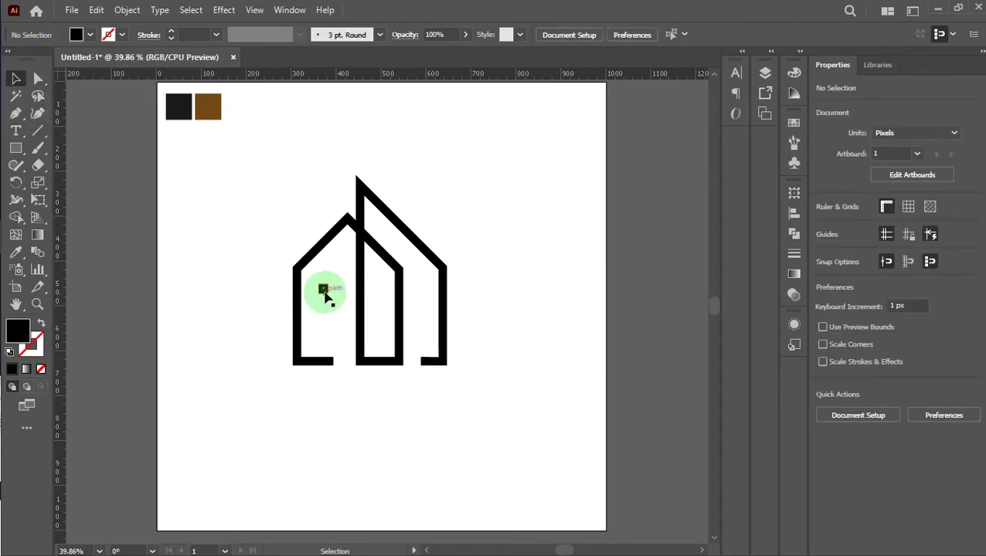
mouse_move(328, 293)
left_mouse_down()
mouse_move(335, 300)
mouse_move(329, 294)
left_mouse_up()
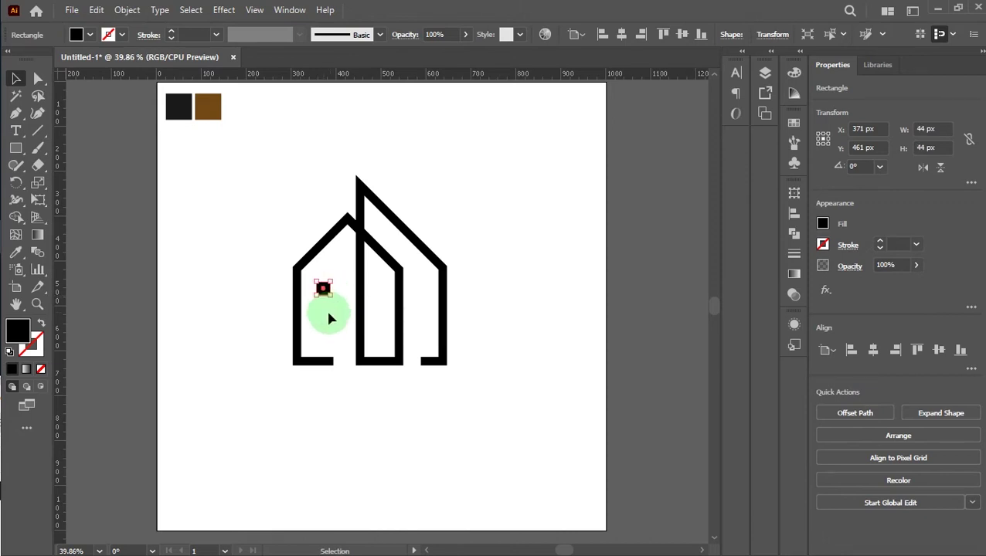
left_click(329, 315)
left_click(325, 294)
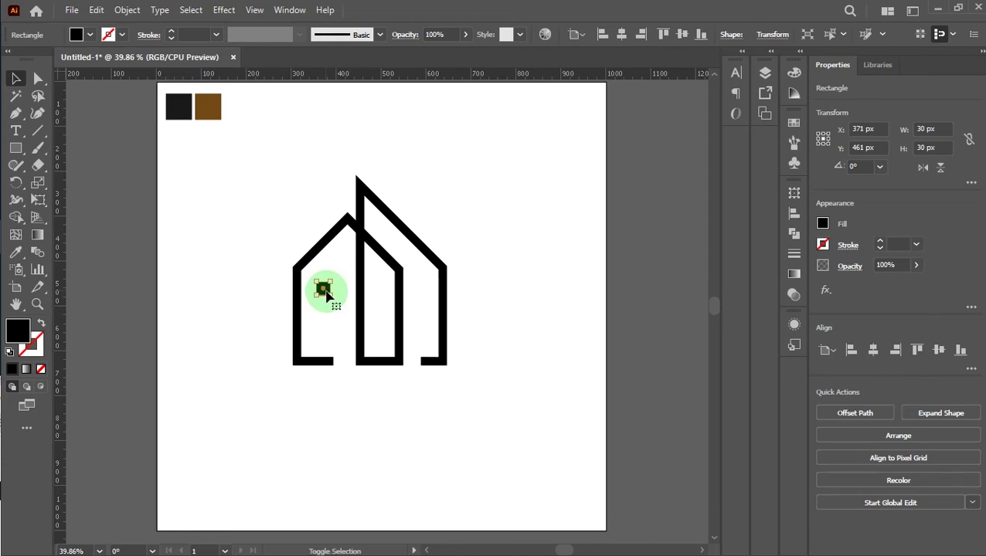
left_click(334, 295)
left_click(327, 292)
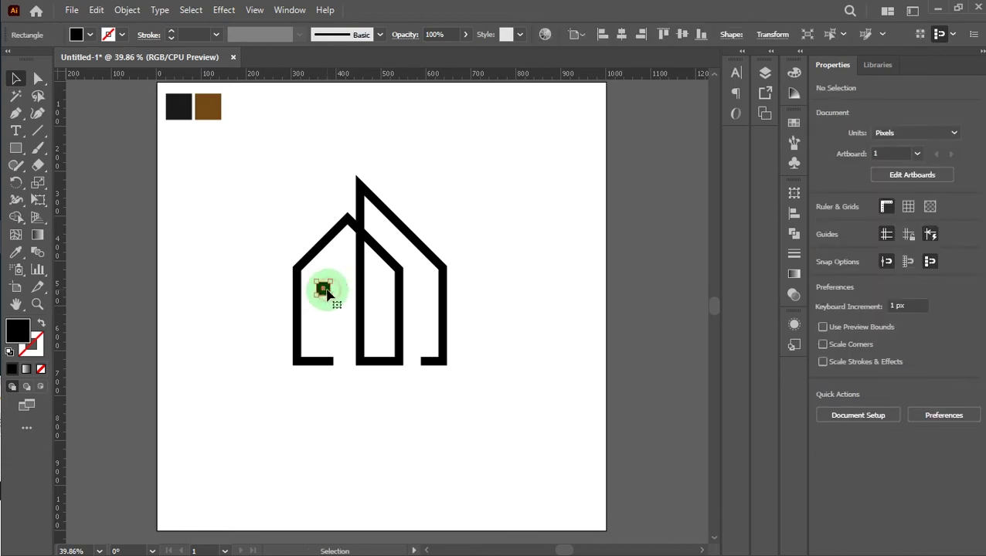
Step: Copy the black square to its right, then copy the pair about 54 px below to form a two-by-two window
left_click_drag(325, 296, 341, 319)
left_click(333, 308)
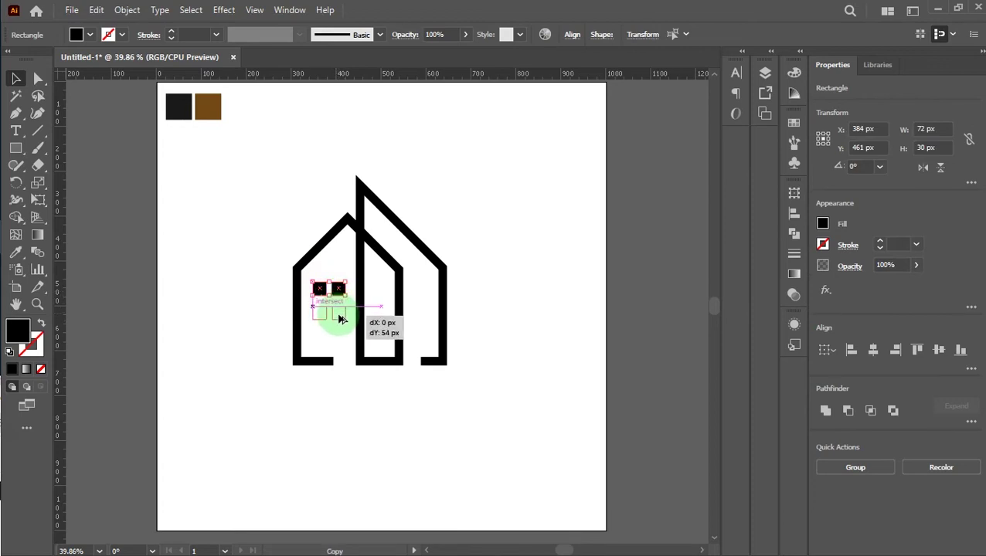
mouse_move(337, 319)
left_mouse_down()
mouse_move(329, 315)
mouse_move(343, 321)
left_mouse_up()
Step: Group the lower pair of window squares and group the upper pair separately
left_click(308, 325)
left_click(127, 10)
left_click(182, 78)
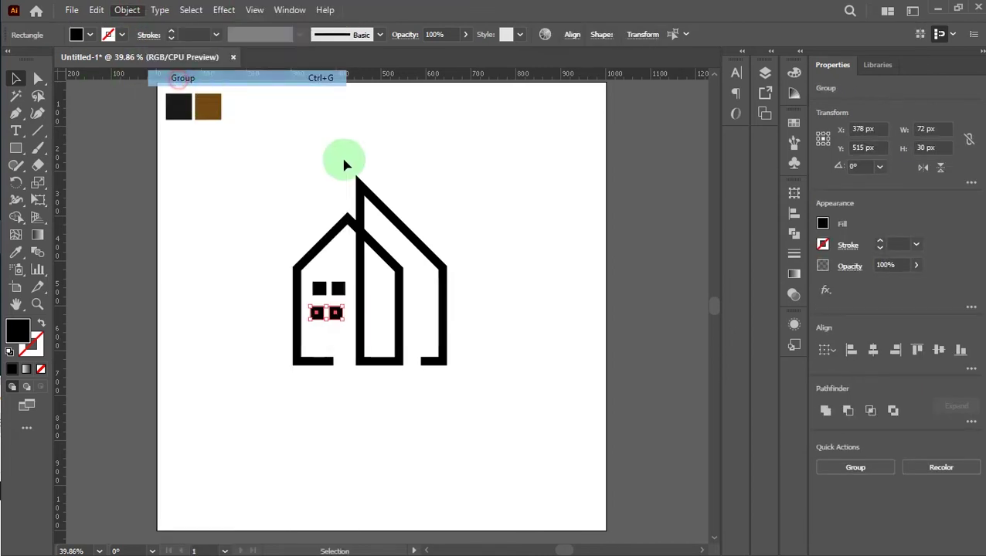
left_click(431, 179)
left_click_drag(321, 279, 335, 290)
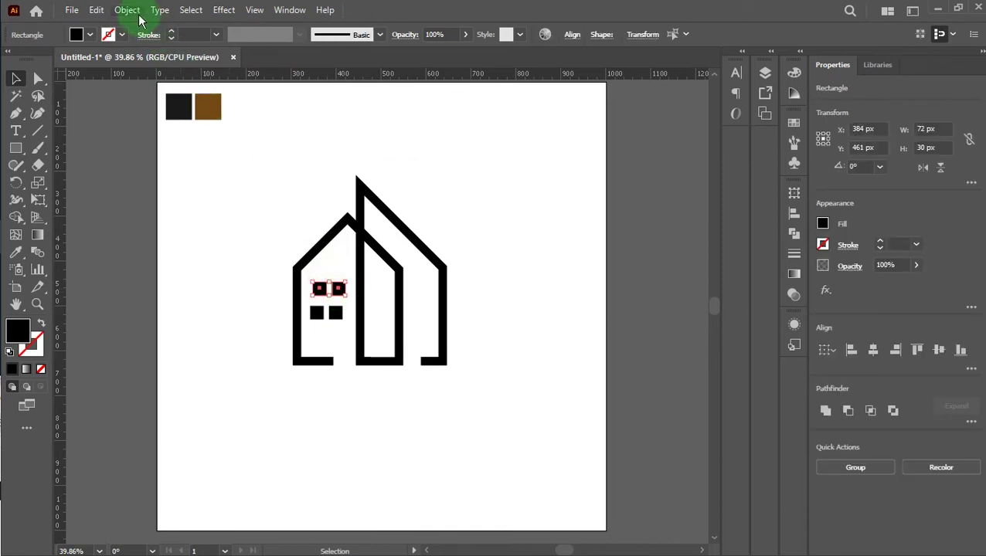
left_click(127, 9)
left_click(179, 77)
Step: Align the two square pairs to a common vertical centre line and move the lower pair up to narrow the gap
left_click(454, 179)
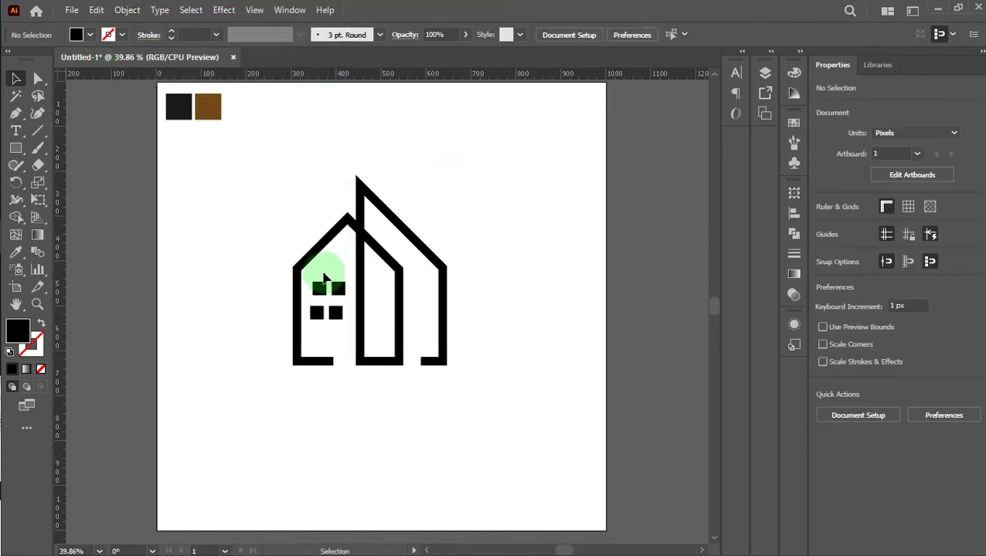
left_click_drag(345, 335, 346, 337)
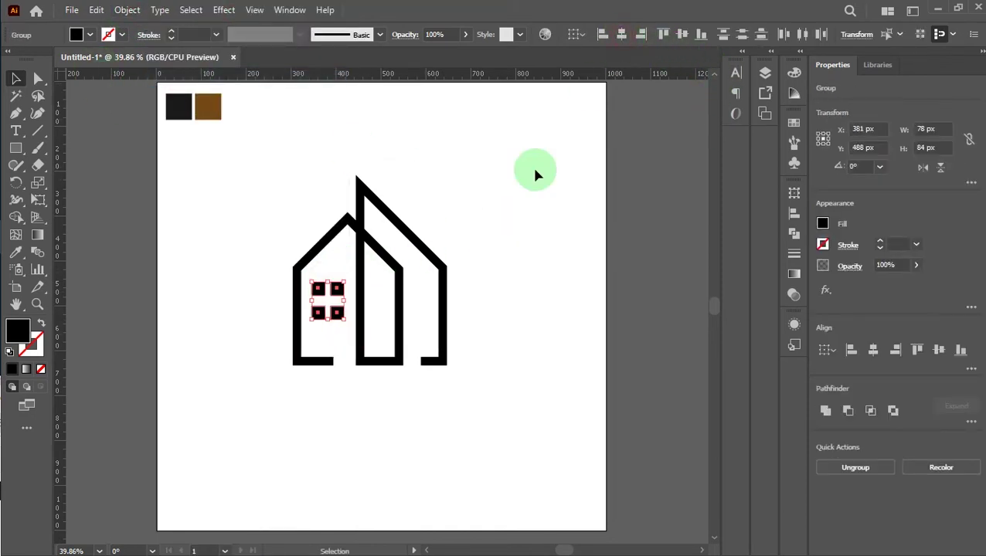
left_click(352, 326)
mouse_move(353, 326)
left_mouse_down()
mouse_move(337, 315)
mouse_move(345, 323)
left_mouse_up()
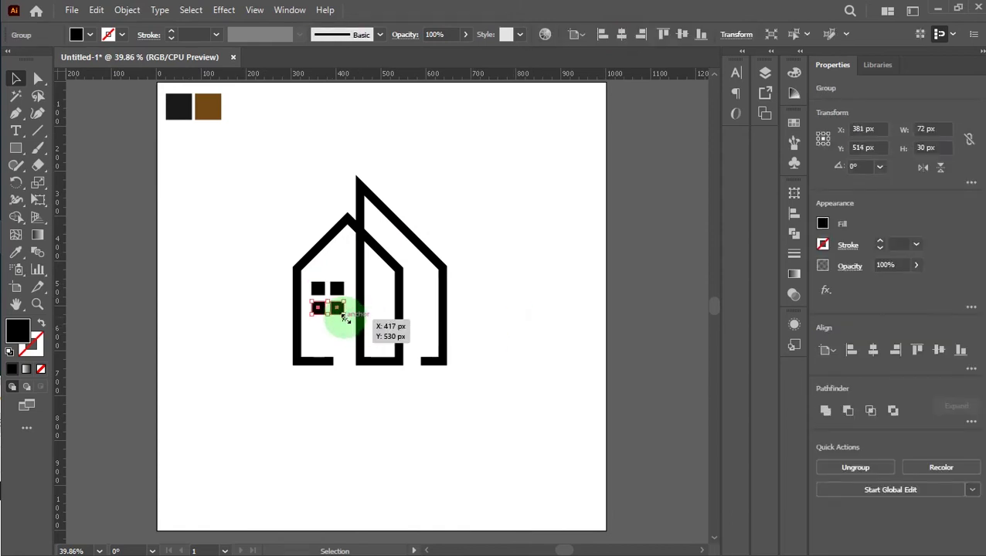
left_click_drag(345, 318, 347, 318)
left_click(488, 272)
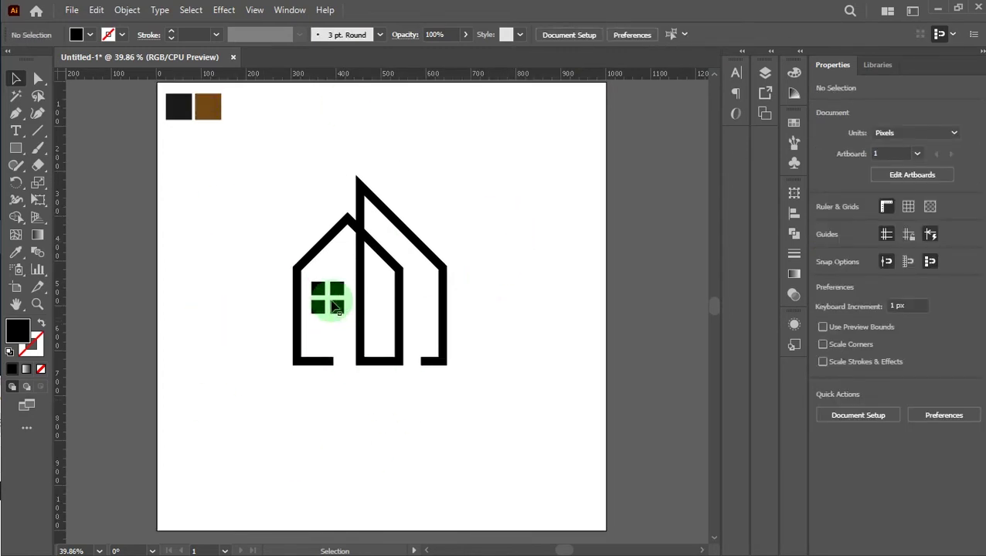
Step: Group all four squares as one window and scale it down slightly from its centre
left_click_drag(314, 274, 340, 315)
left_click(126, 9)
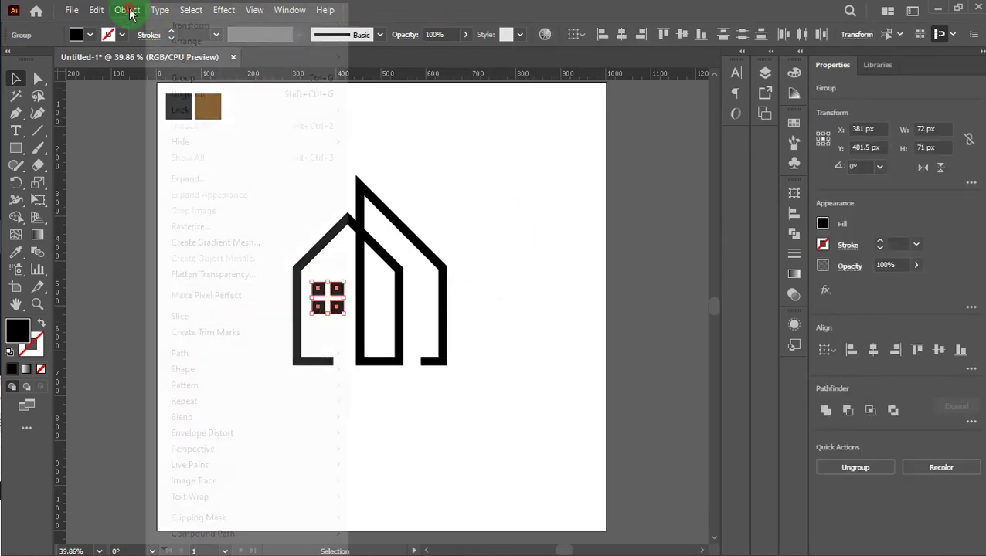
left_click(182, 78)
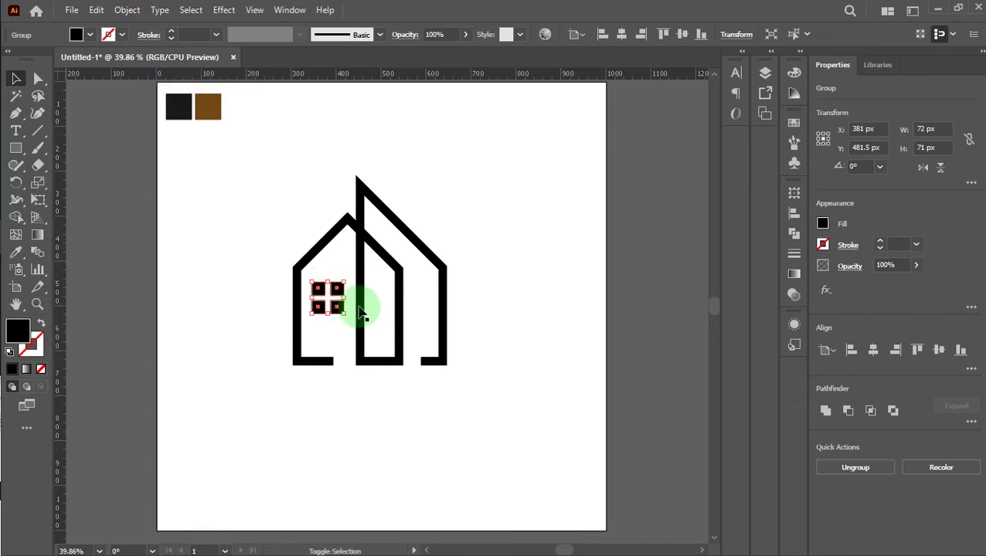
left_click_drag(341, 282, 337, 287)
left_click(509, 343)
scroll(509, 343, "down", 1)
scroll(510, 345, "up", 1)
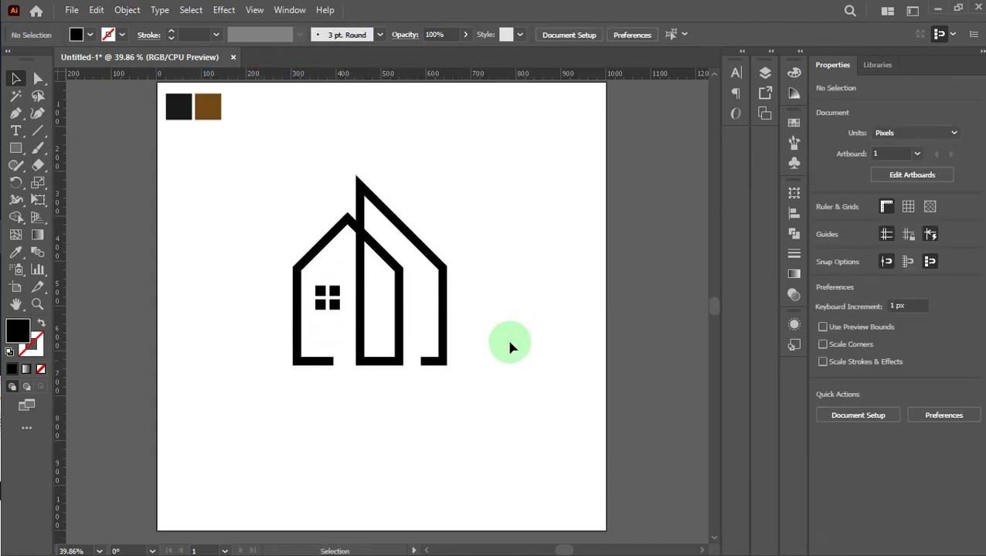
Step: Expand the fill and stroke of the overlapping house outline into filled shapes
left_click_drag(309, 175, 371, 233)
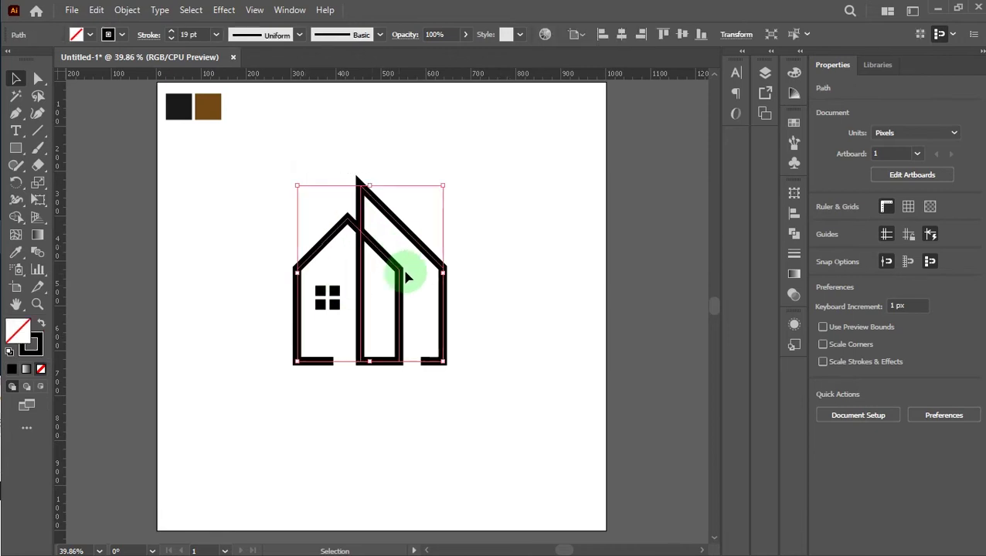
left_click(131, 12)
left_click(17, 80)
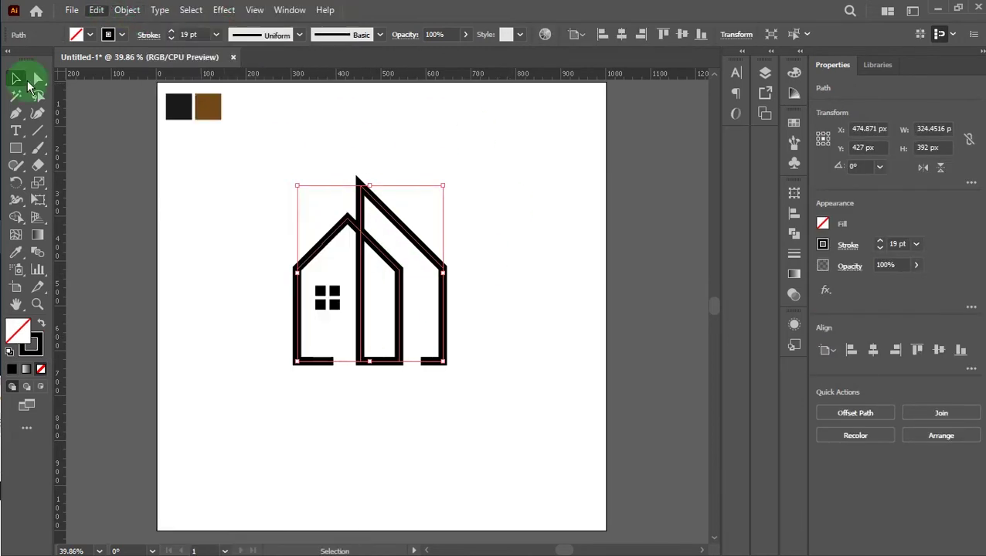
left_click(71, 9)
left_click(128, 9)
left_click(129, 11)
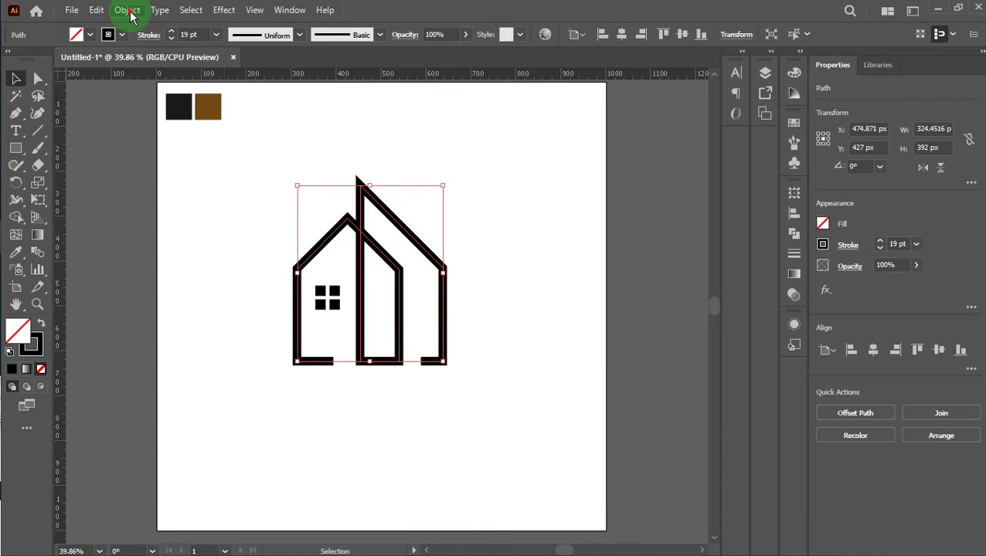
left_click(127, 10)
left_click(198, 181)
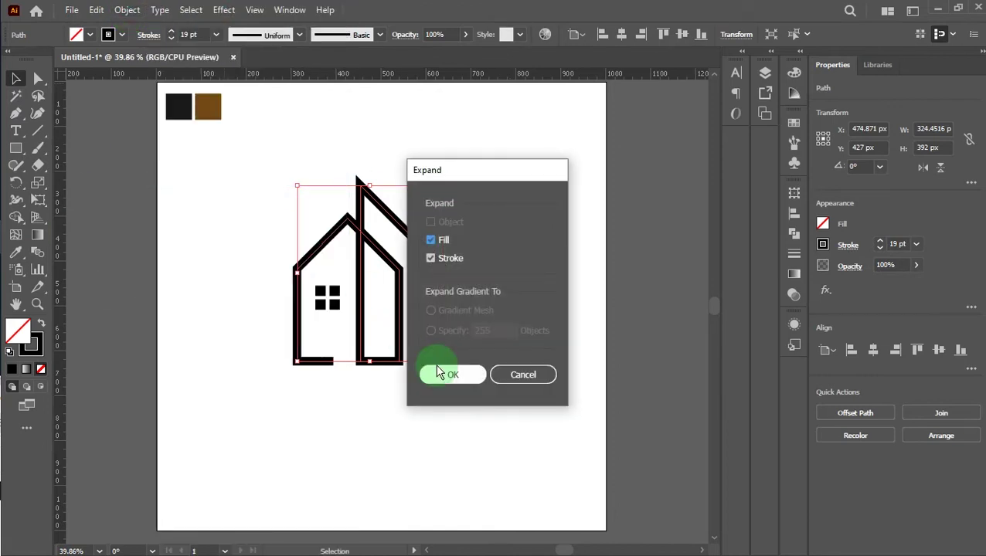
left_click(447, 375)
left_click(541, 357)
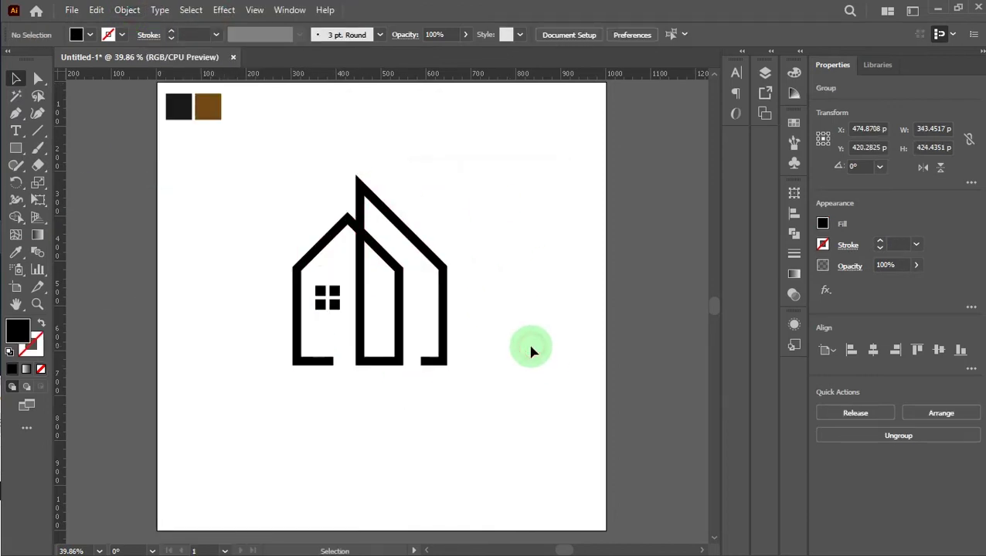
Step: Recolour the house outline and the window brown by sampling the brown swatch with the Eyedropper
left_click_drag(212, 193, 499, 404)
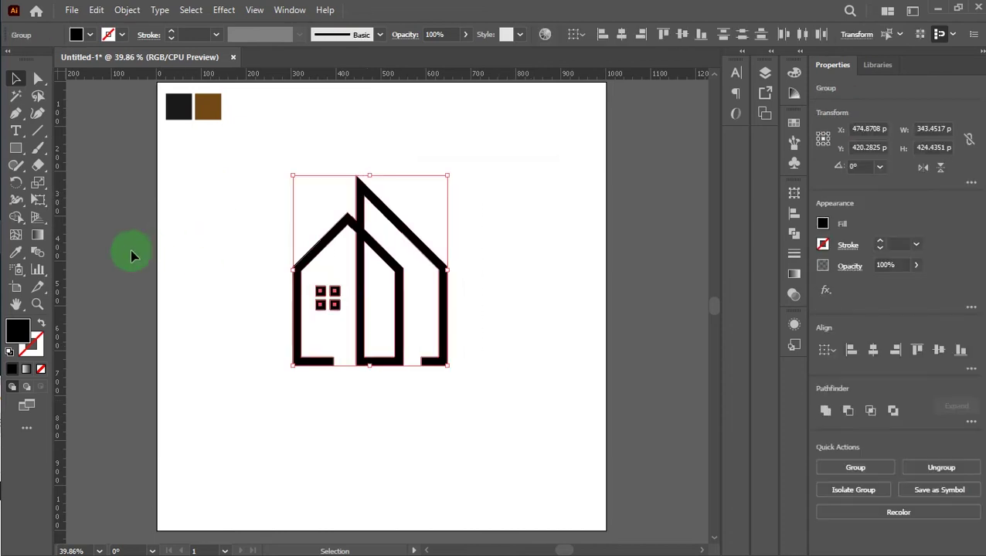
left_click(16, 252)
left_click(209, 112)
left_click(16, 79)
left_click(202, 236)
scroll(494, 424, "up", 1)
scroll(495, 425, "down", 1)
Step: Group the brown house outline and the window into one object
left_click_drag(277, 209, 504, 396)
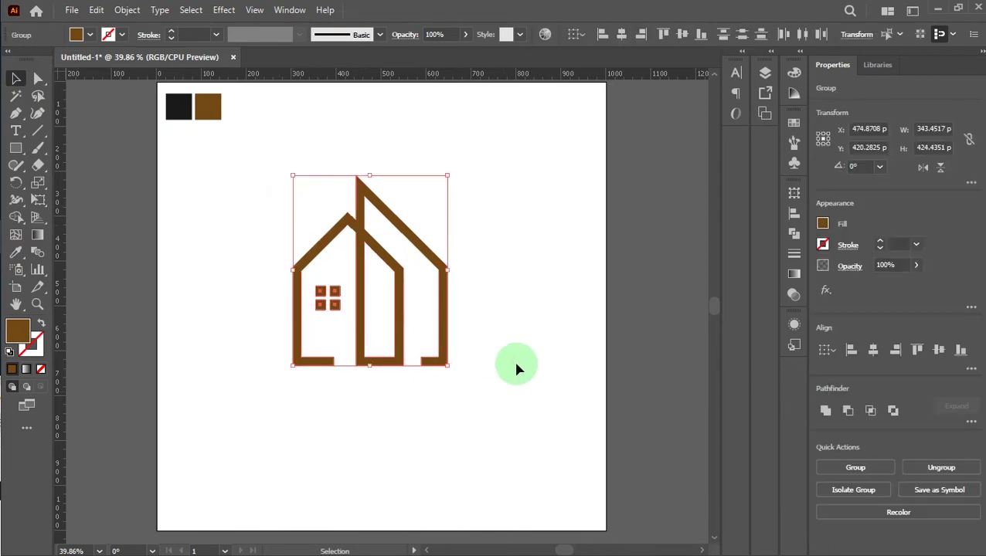
left_click(126, 10)
left_click(182, 77)
left_click(497, 225)
Step: Scale the house group down from its centre to about 183 by 227 px and move it slightly up
left_click(437, 259)
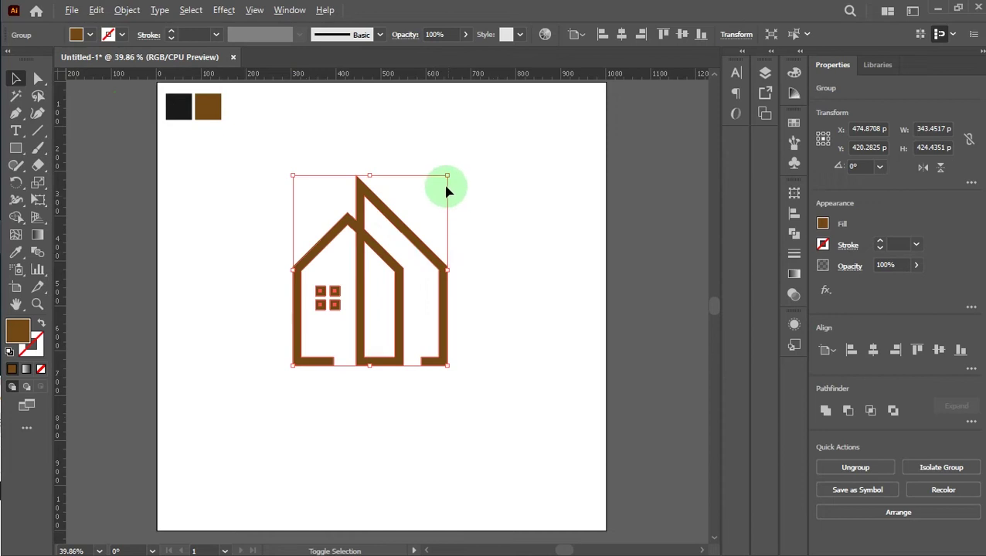
left_click_drag(446, 178, 412, 220)
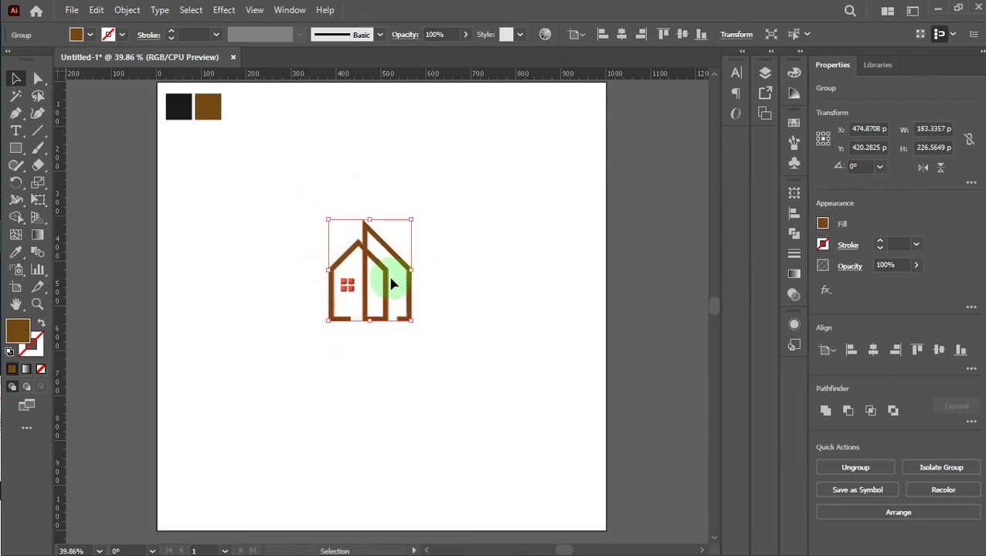
left_click_drag(392, 278, 386, 261)
left_click(407, 359)
scroll(407, 359, "down", 1)
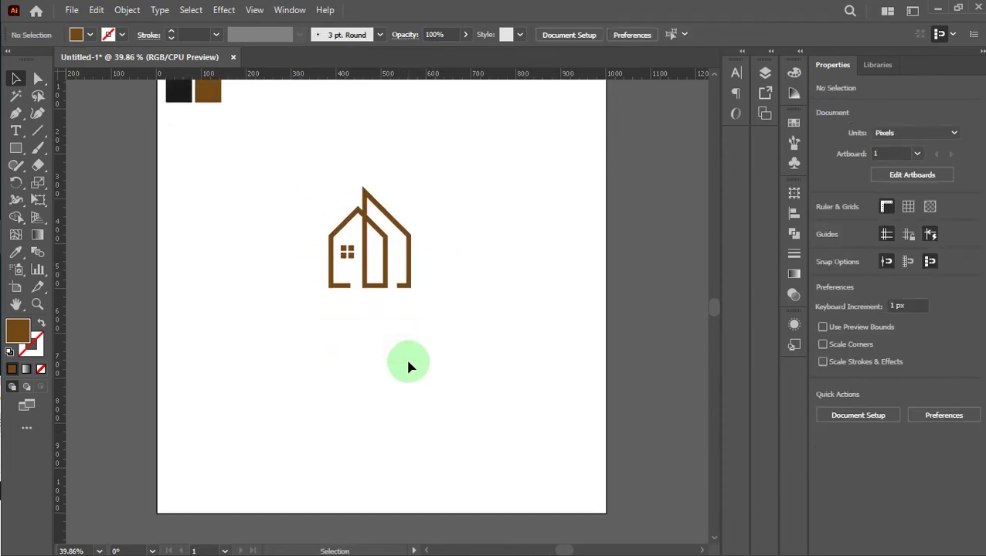
Step: Add the text "REAL ESTATE LOGO" at 72 pt below the house
left_click(15, 131)
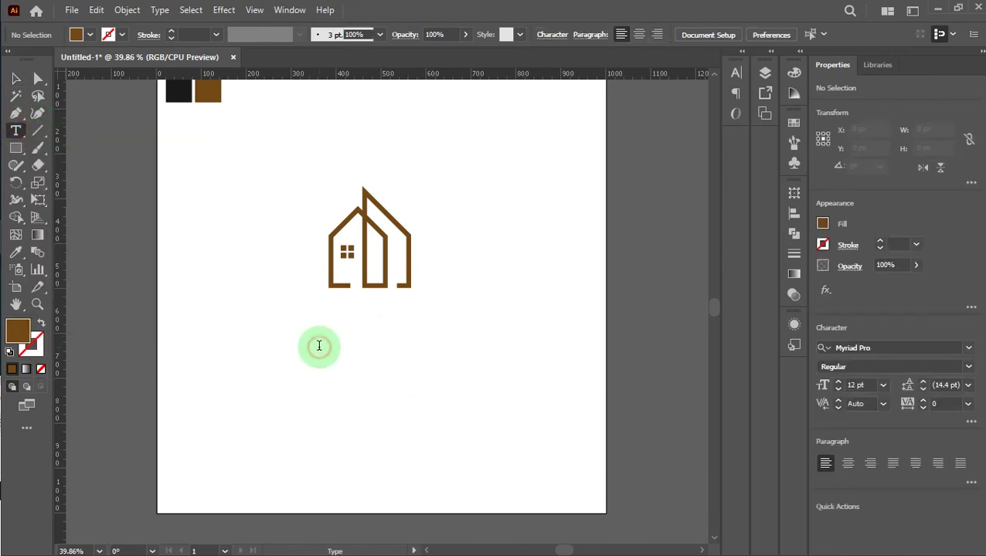
left_click(320, 345)
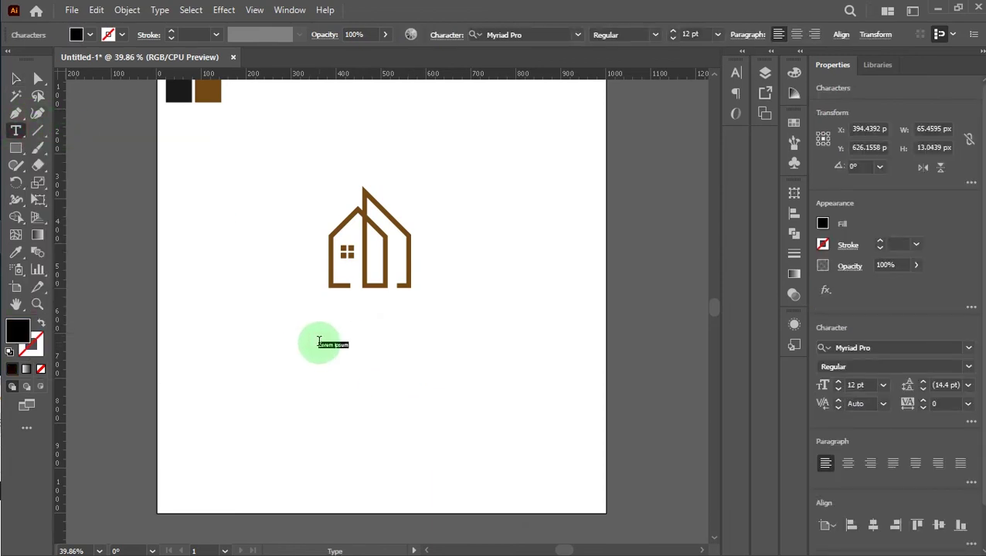
left_click(717, 35)
left_click(731, 290)
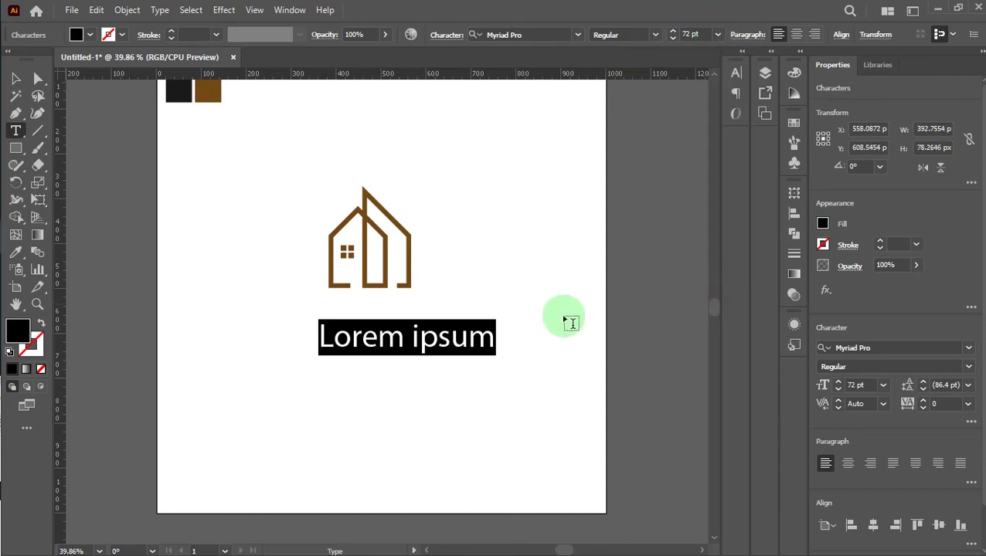
key("BackSpace")
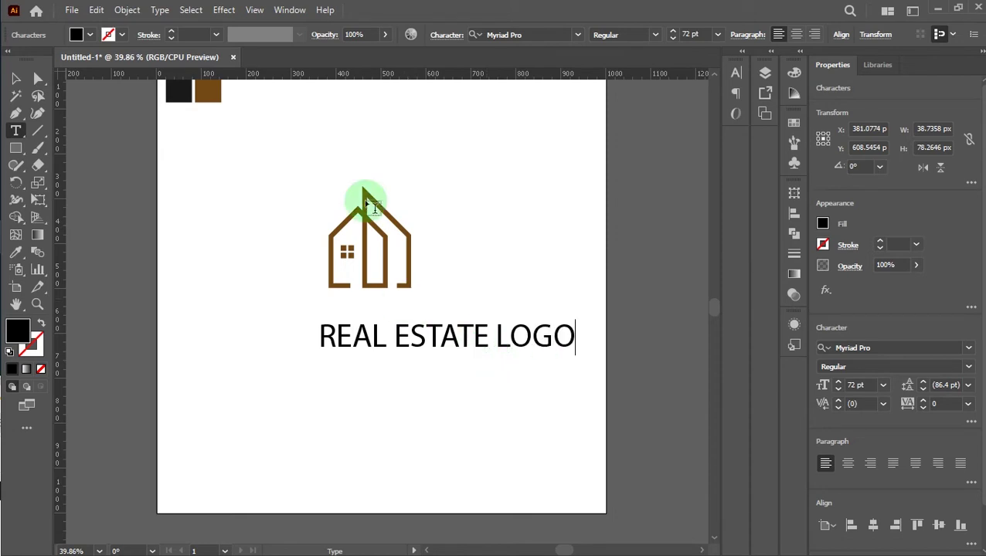
Step: Move the title up and left to about X 496, Y 576 px, directly beneath the house
left_click(17, 80)
left_click(251, 227)
left_click_drag(549, 351, 483, 328)
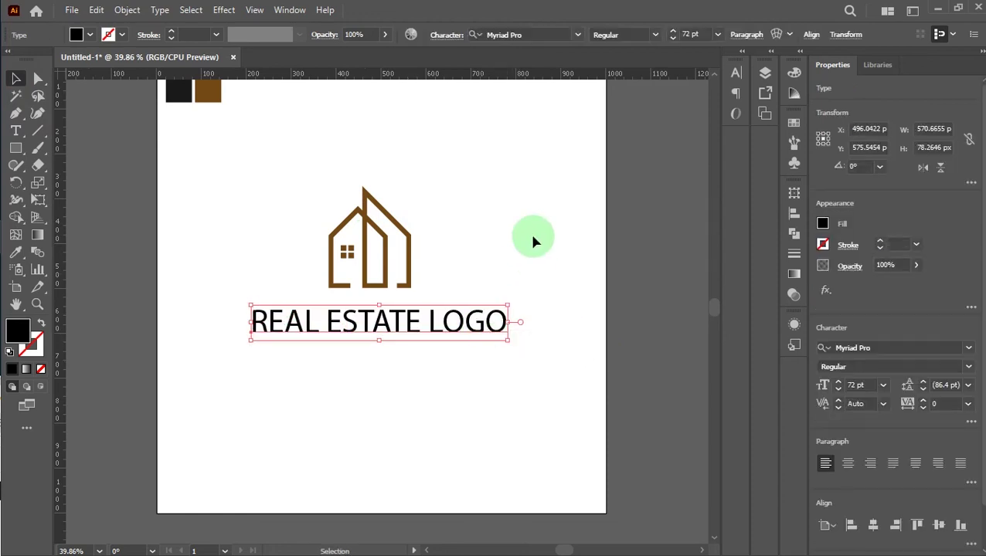
Step: Set the title's font to Adca, scale it down to about 40 pt and centre it close beneath the house
left_click(578, 34)
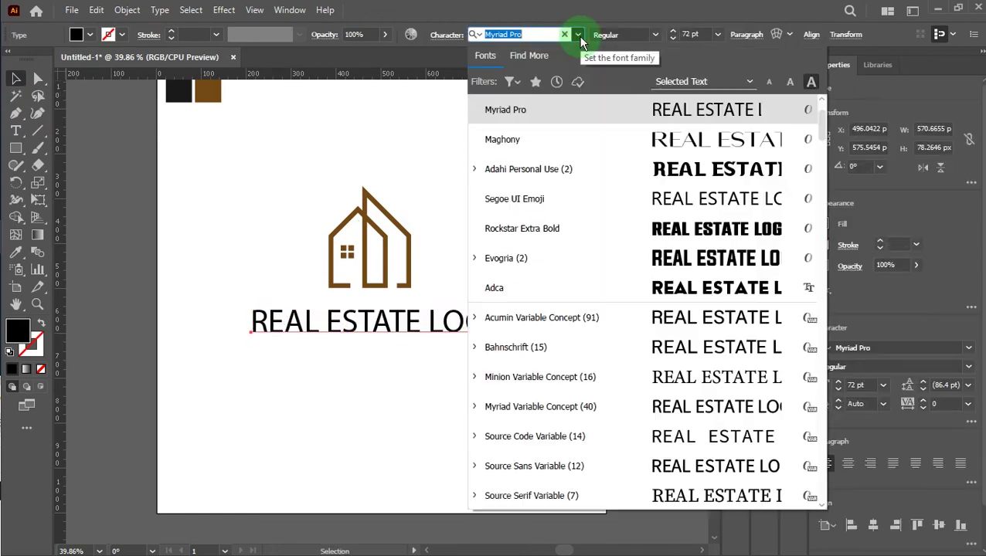
left_click(712, 288)
left_click_drag(526, 333, 475, 303)
left_click(464, 355)
left_click_drag(456, 340, 440, 333)
left_click(460, 374)
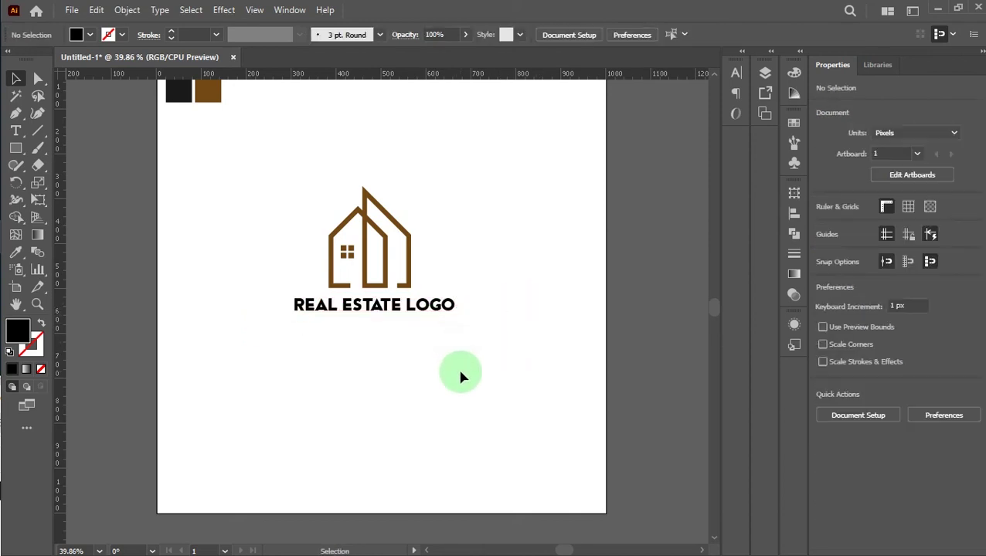
Step: Duplicate the title directly below itself and replace the copy's text with "YOUR TAGLAINE HERE"
scroll(462, 376, "down", 1)
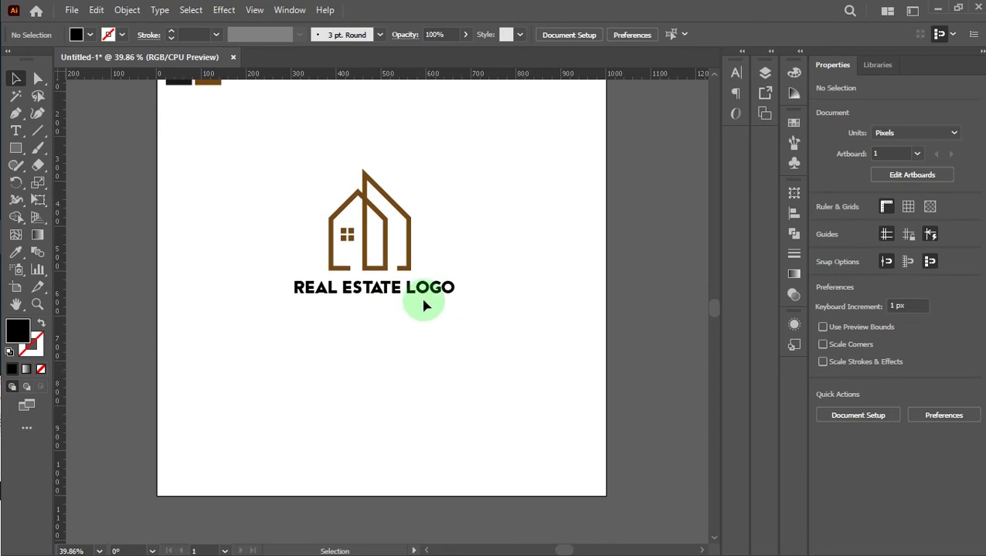
left_click_drag(424, 307, 421, 324)
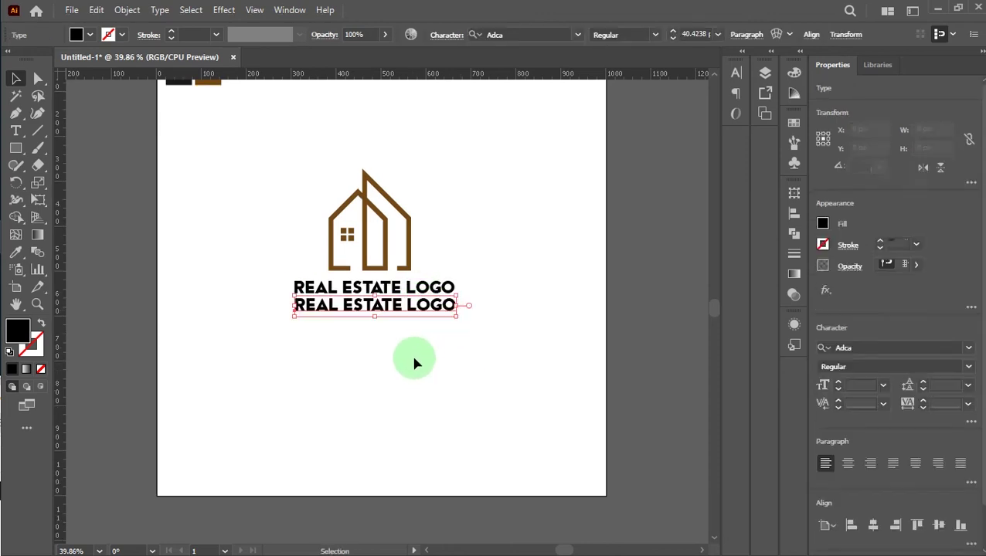
scroll(369, 339, "up", 5)
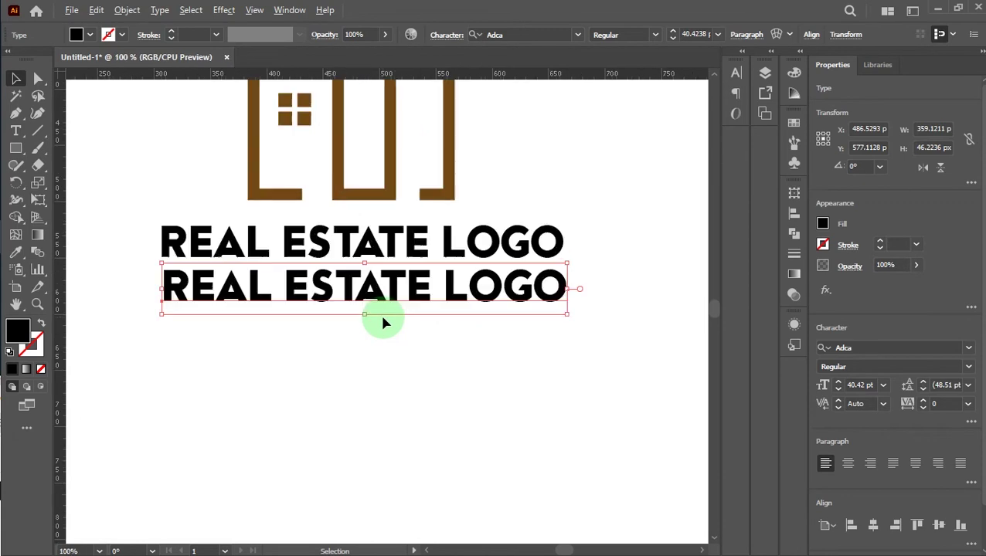
left_click(16, 130)
left_click(169, 283)
left_click_drag(170, 283, 614, 291)
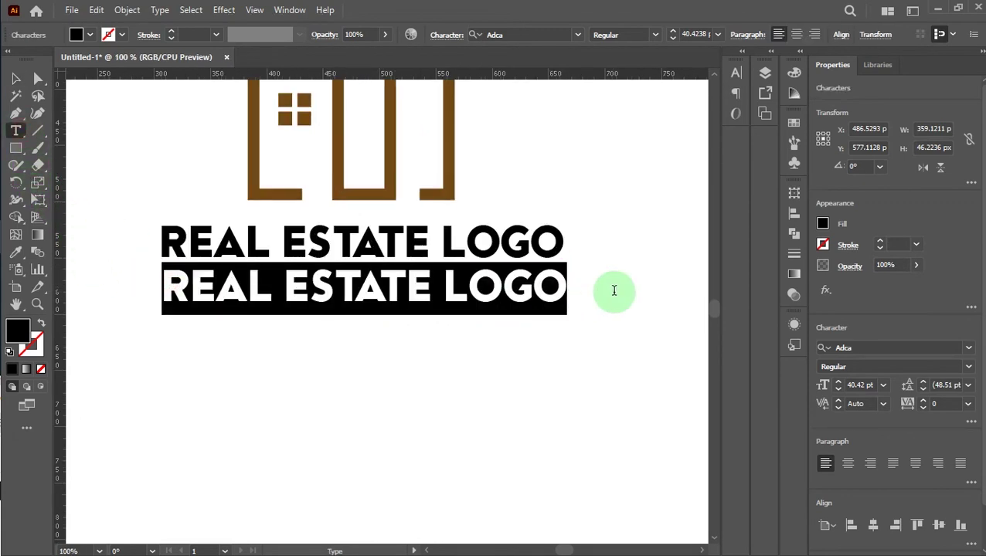
key("BackSpace")
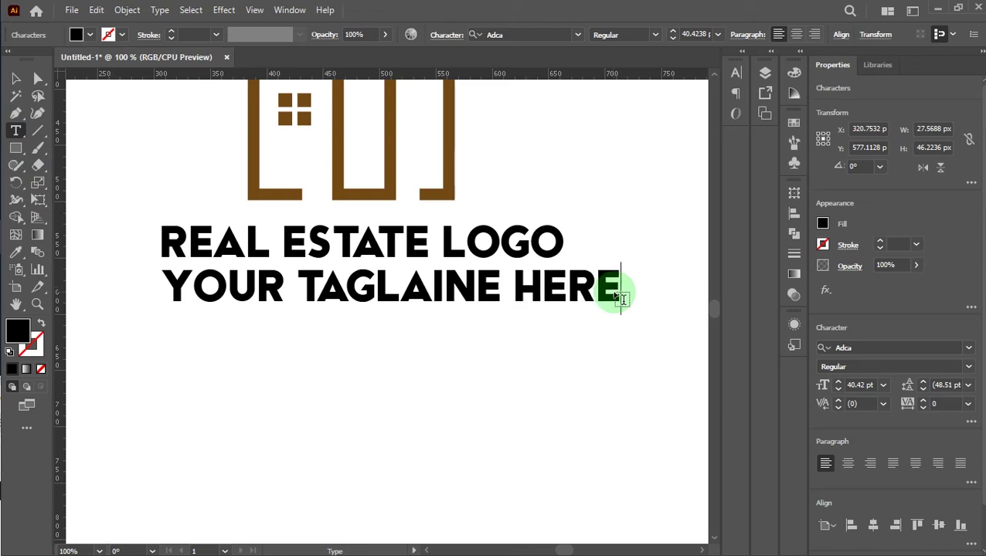
scroll(495, 308, "down", 2)
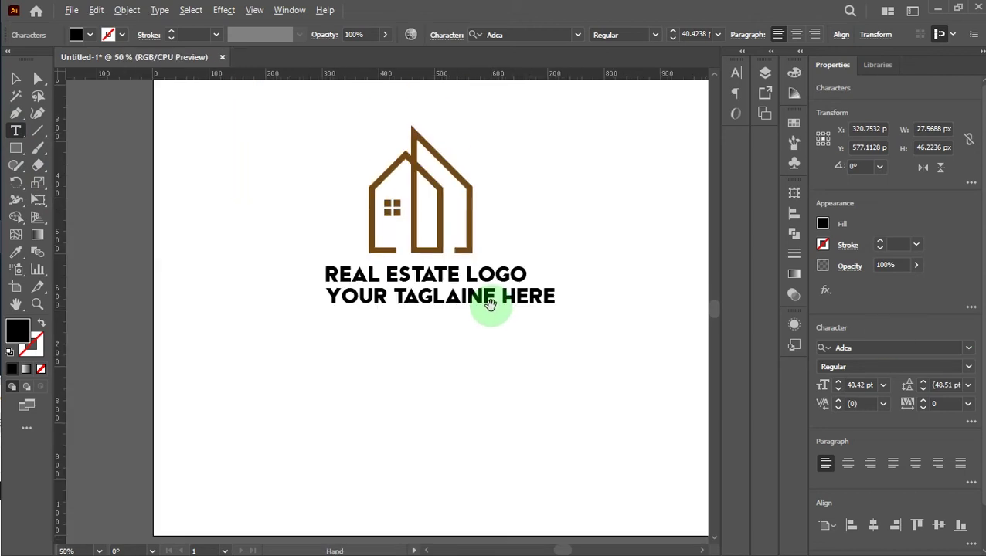
Step: Set the tagline's font size to 21 pt and centre it just beneath the title
left_click(15, 78)
left_click_drag(433, 319, 437, 306)
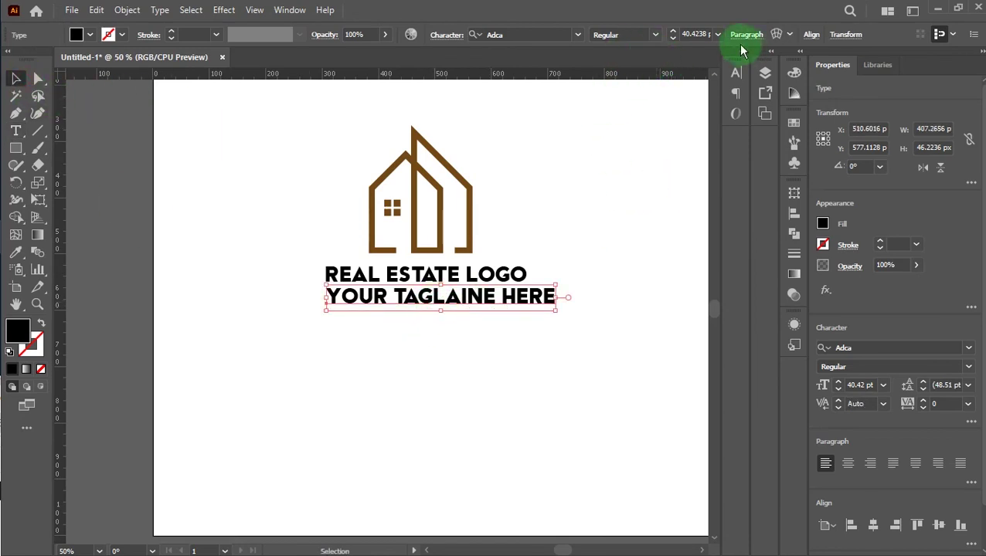
left_click(718, 34)
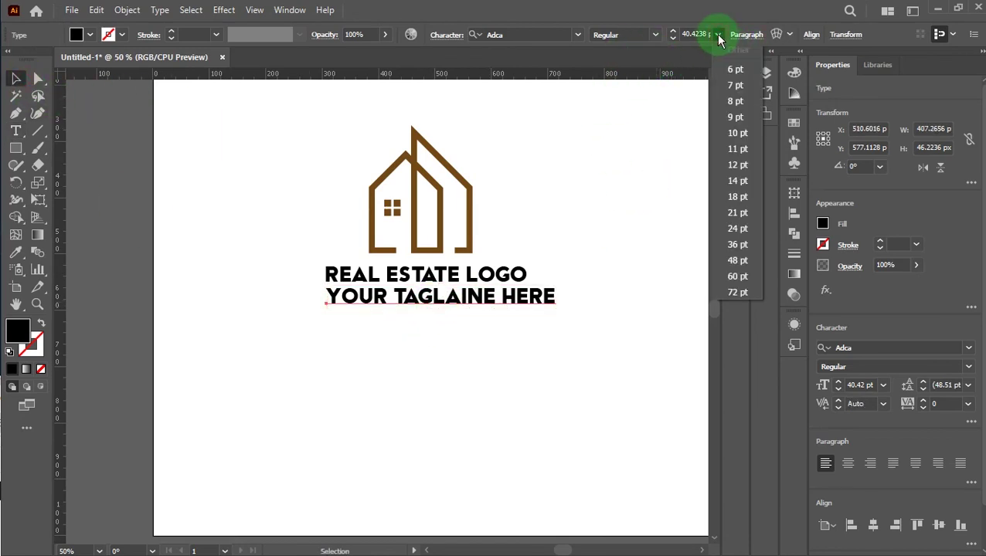
left_click(737, 213)
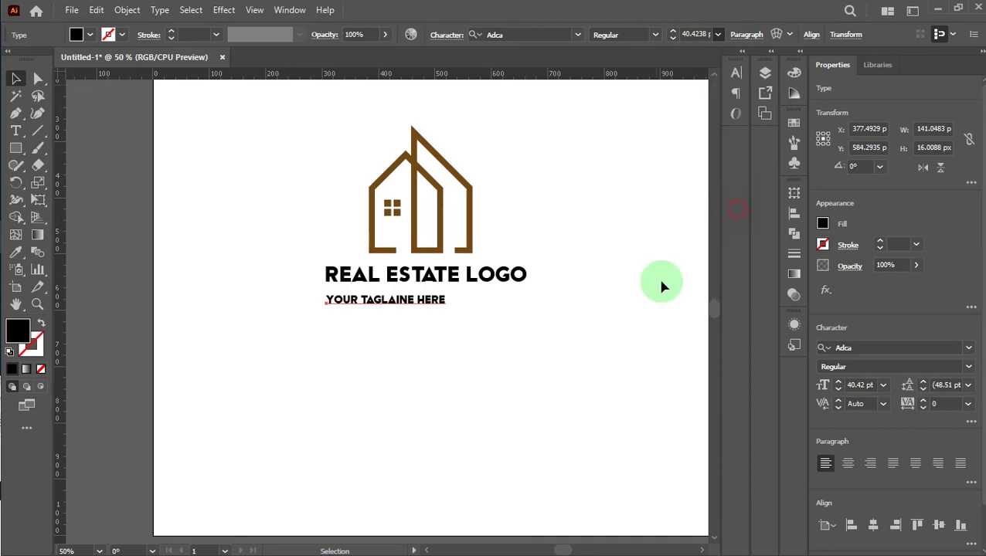
left_click(534, 348)
scroll(473, 400, "up", 1)
left_click_drag(420, 332, 455, 327)
scroll(504, 378, "up", 1)
scroll(507, 388, "down", 2)
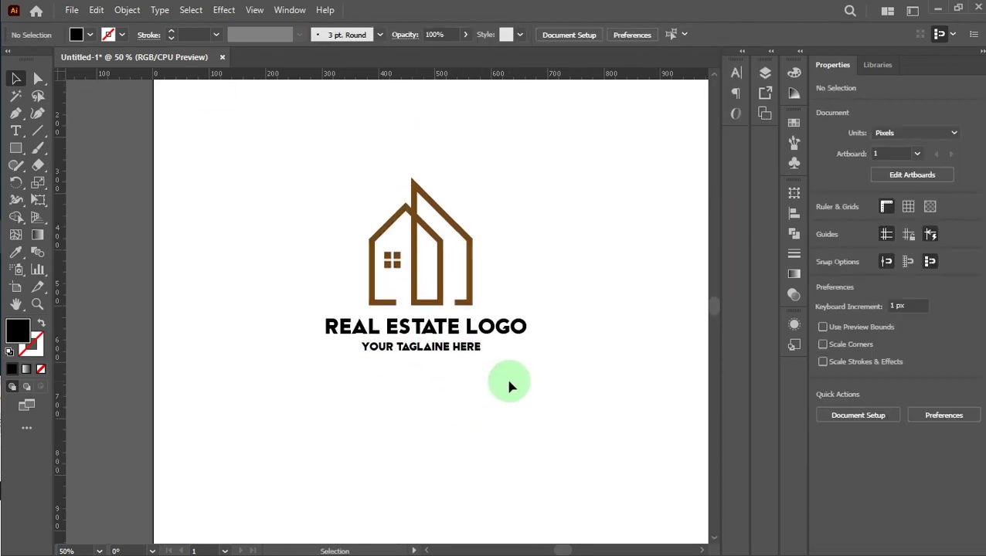
Step: Set the tagline's character tracking to 300 and shift it back beneath the title, near the title's left edge
left_click(468, 308)
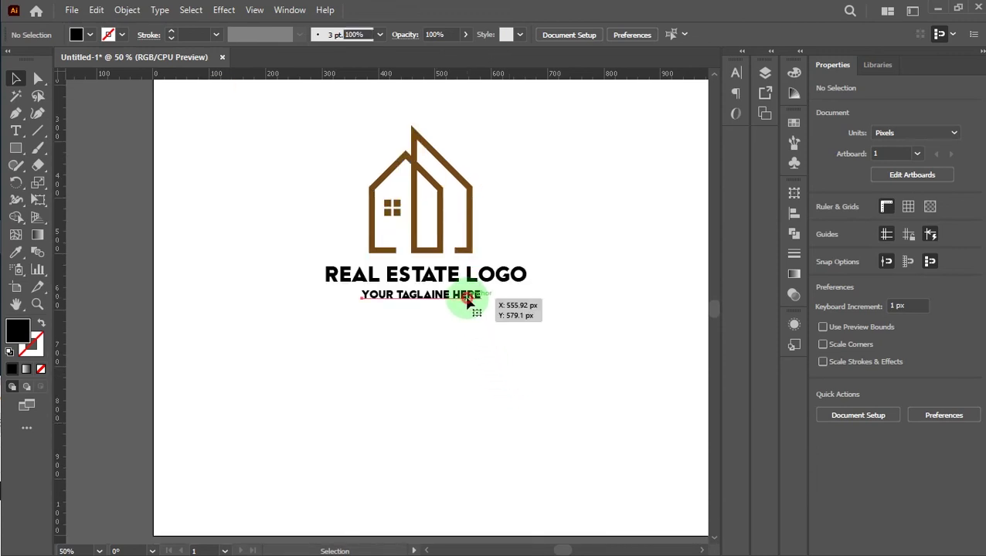
left_click(936, 404)
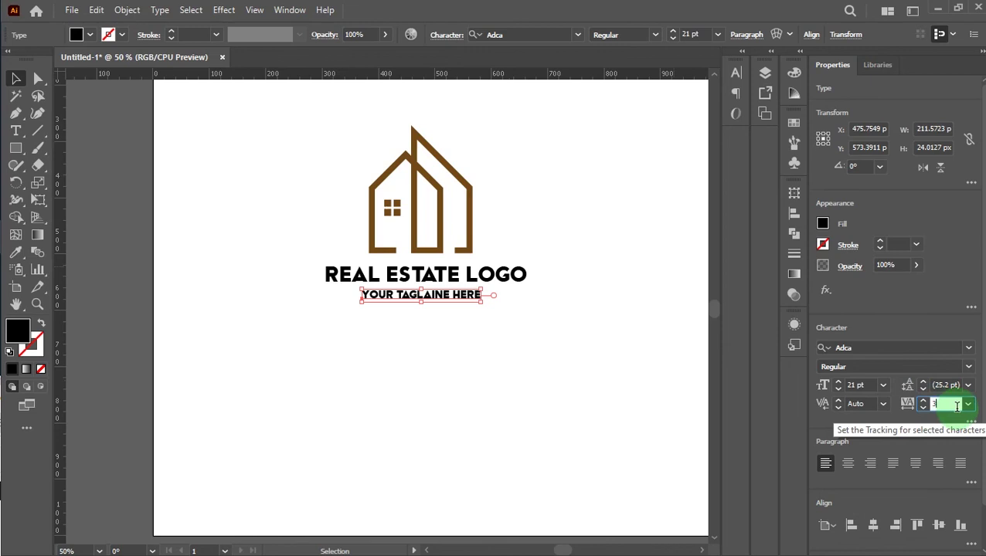
type("300")
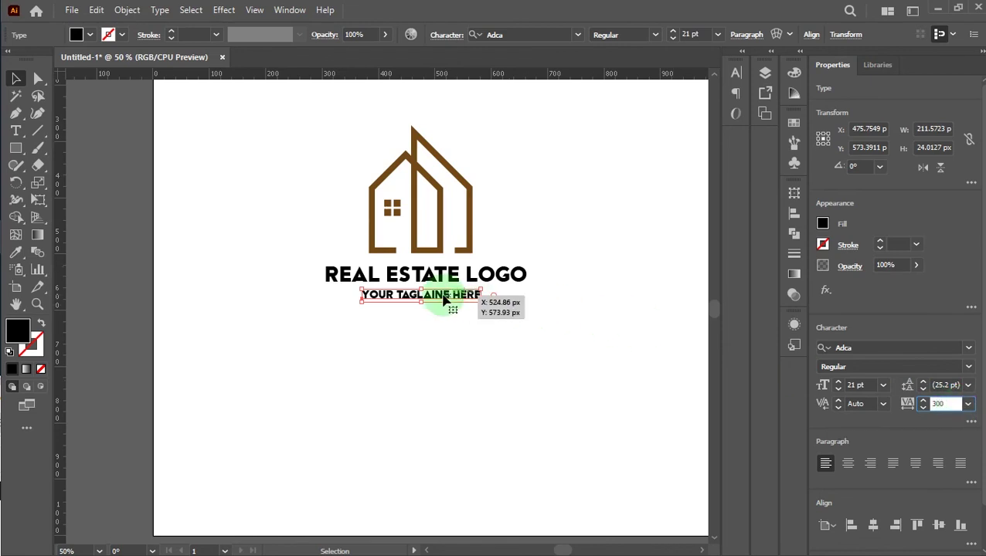
key("Return")
left_click(508, 339)
scroll(568, 353, "up", 2)
left_click_drag(535, 352, 532, 403)
scroll(533, 402, "down", 2)
left_click(532, 403)
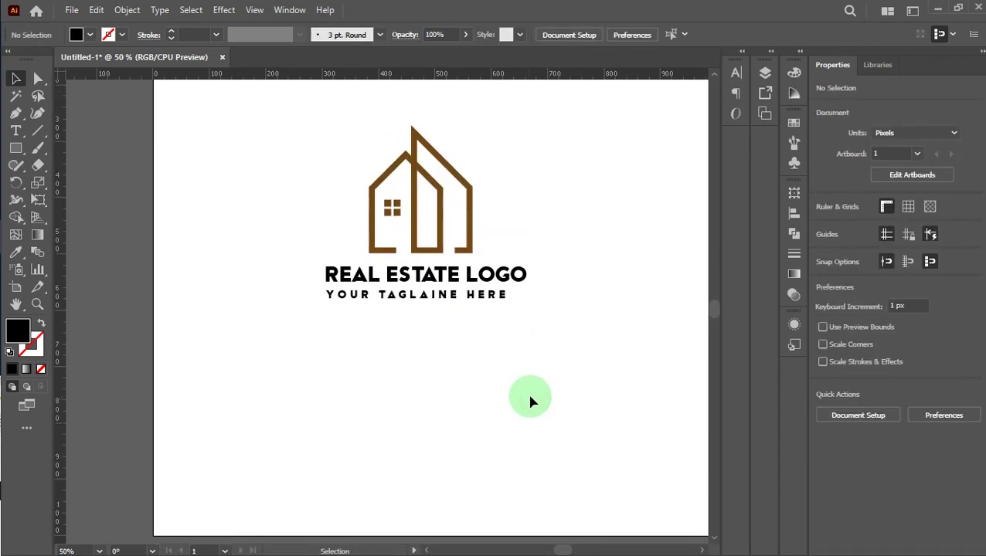
Step: Convert both the "REAL ESTATE LOGO" title and the tagline to outlines
scroll(545, 347, "down", 1)
right_click(508, 266)
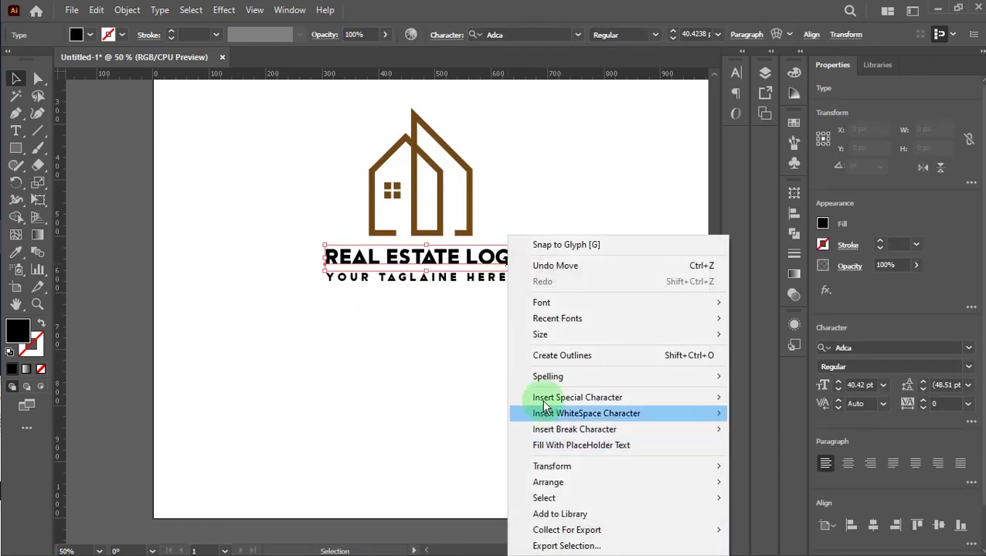
left_click(568, 356)
left_click(479, 353)
left_click(452, 276)
right_click(436, 291)
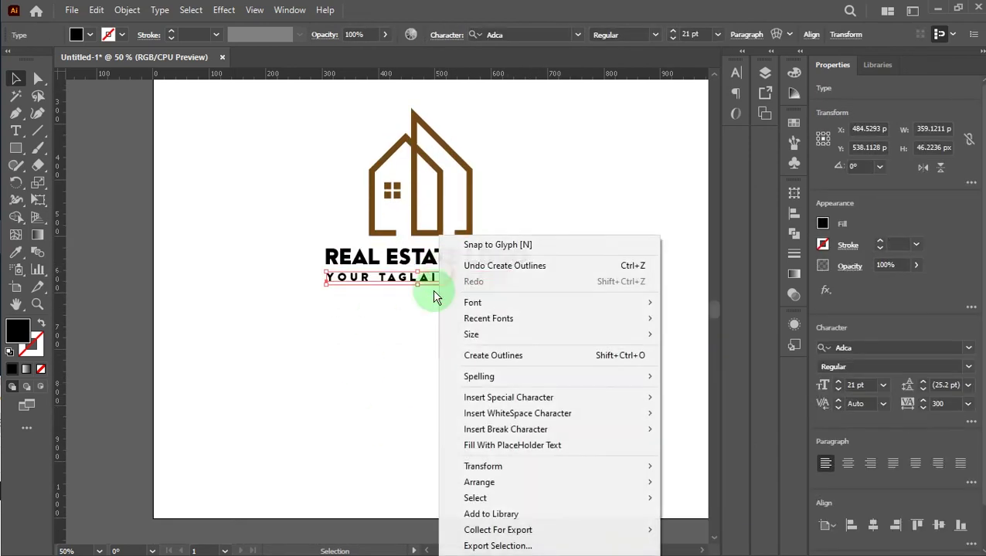
left_click(533, 356)
left_click(457, 356)
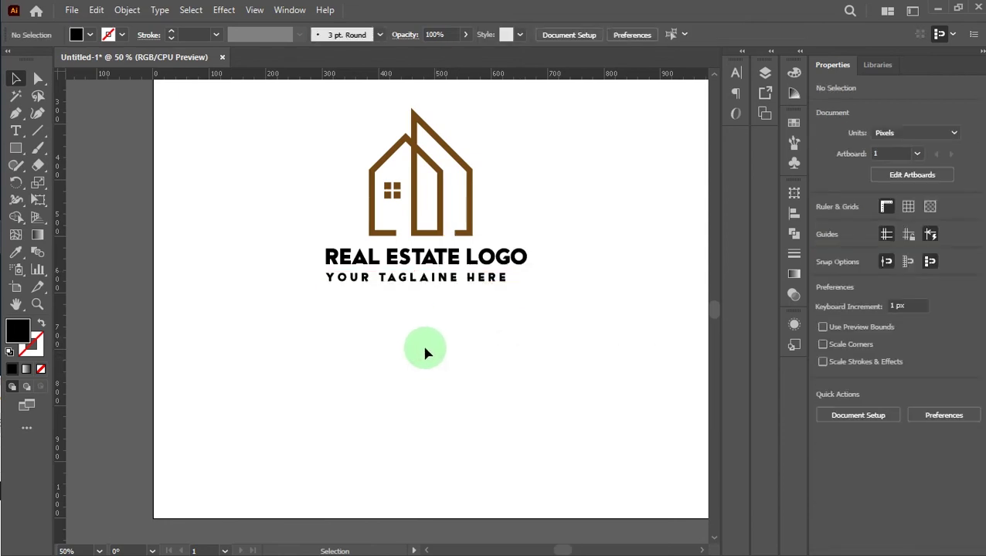
Step: Align the house, title and tagline horizontally on a common centre
scroll(425, 350, "up", 1)
left_click(384, 199)
left_click_drag(341, 152, 525, 402)
left_click(622, 34)
left_click(591, 222)
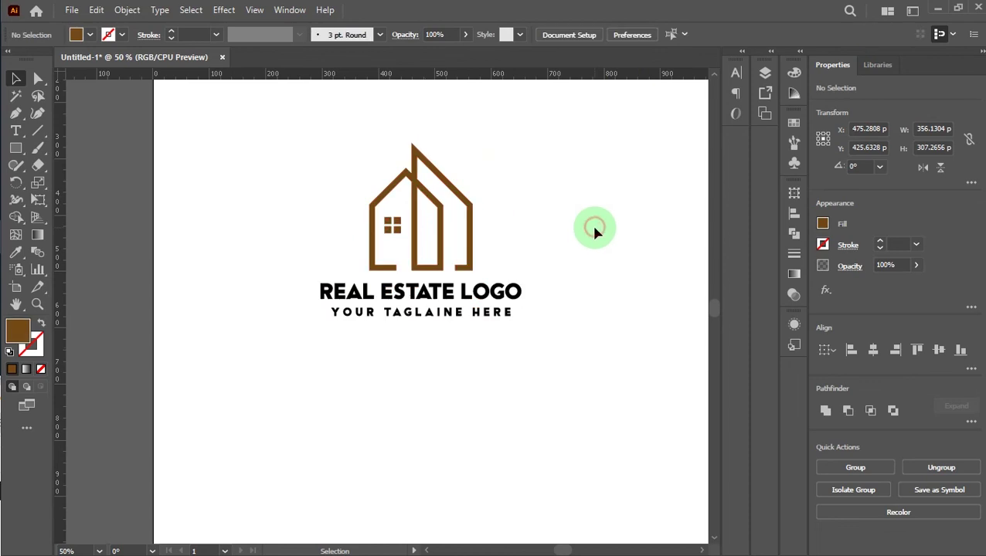
Step: Recolour the title with the near-black of the dark swatch at the artboard's upper-left corner using the Eyedropper
left_click(467, 294)
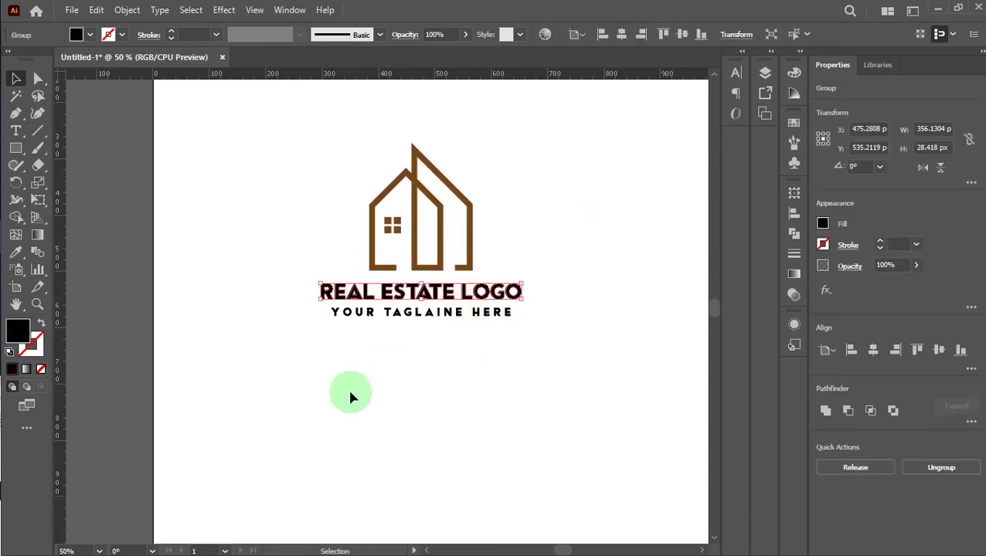
scroll(353, 396, "up", 2)
left_click(17, 253)
left_click(190, 99)
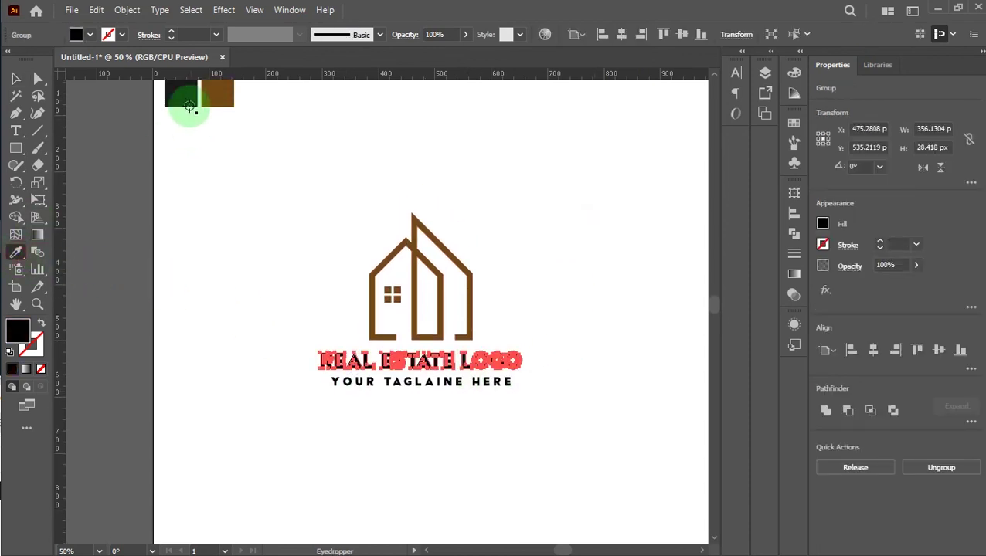
left_click(131, 99)
left_click(12, 80)
left_click(301, 227)
scroll(538, 342, "down", 1)
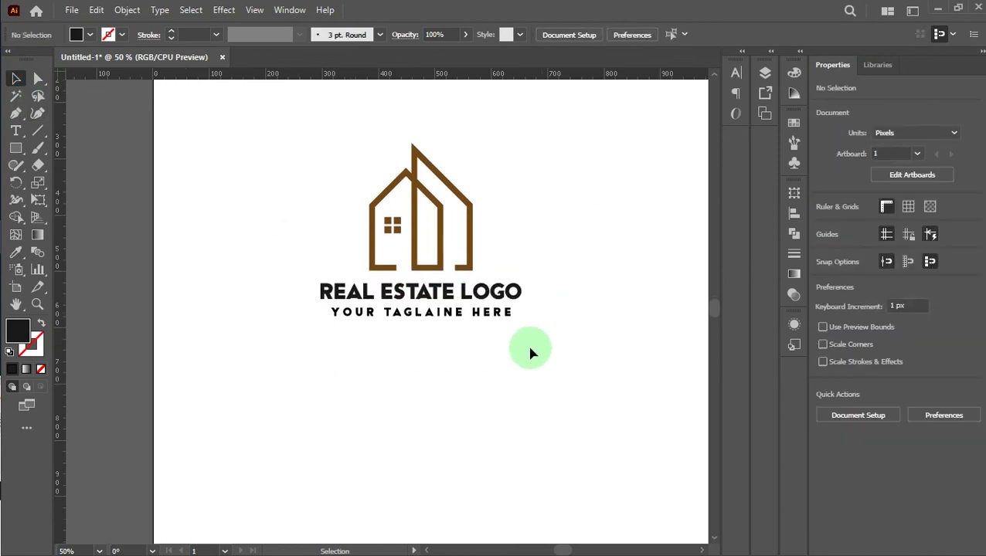
Step: Ungroup the house so that its four-pane window is a separate object
scroll(389, 275, "up", 1)
left_click(392, 272)
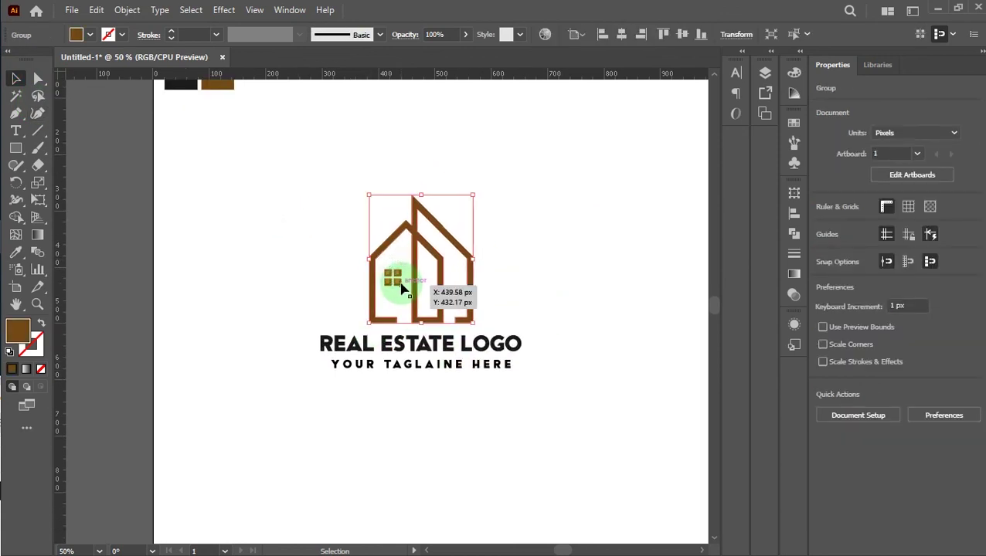
left_click(128, 10)
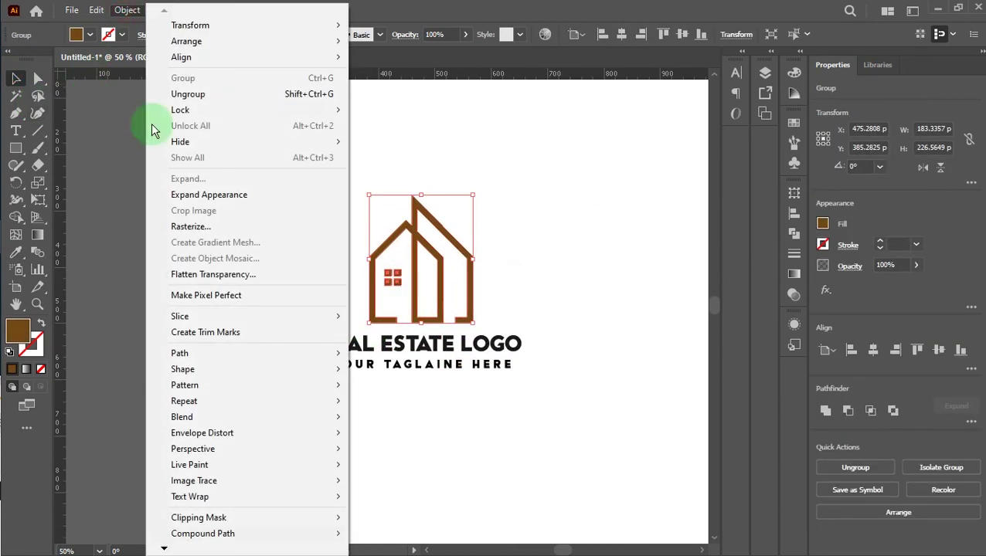
left_click(182, 92)
left_click(534, 367)
scroll(578, 348, "up", 1)
scroll(580, 348, "down", 1)
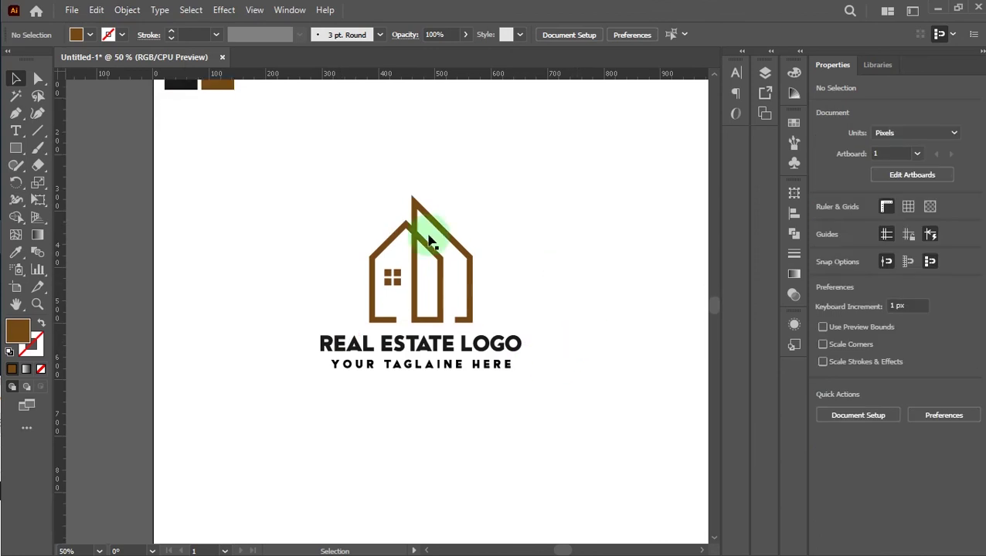
Step: Recolour the four-pane window with the near-black of the dark swatch using the Eyedropper
left_click(394, 278)
left_click(16, 253)
scroll(260, 187, "up", 3)
left_click(177, 122)
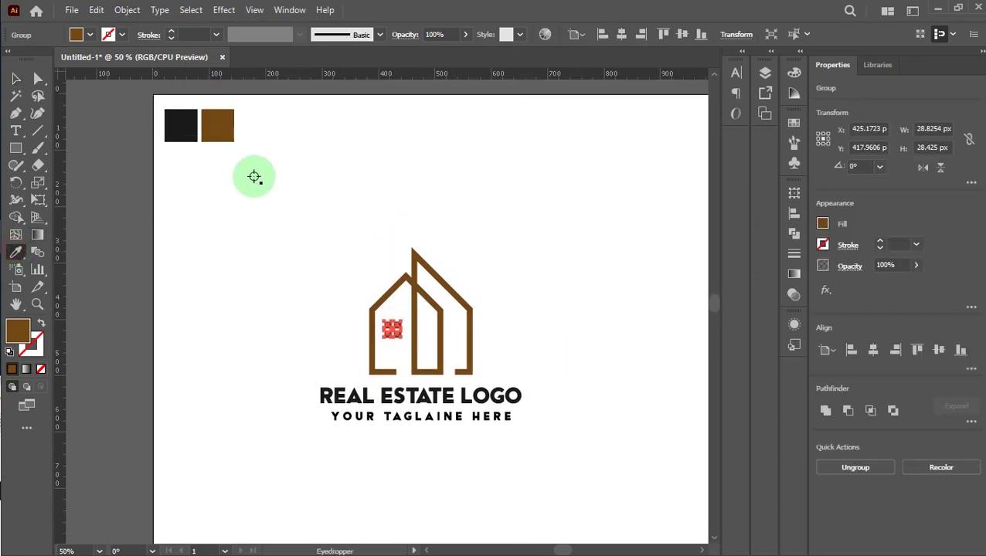
left_click(17, 79)
left_click(267, 253)
scroll(285, 277, "down", 3)
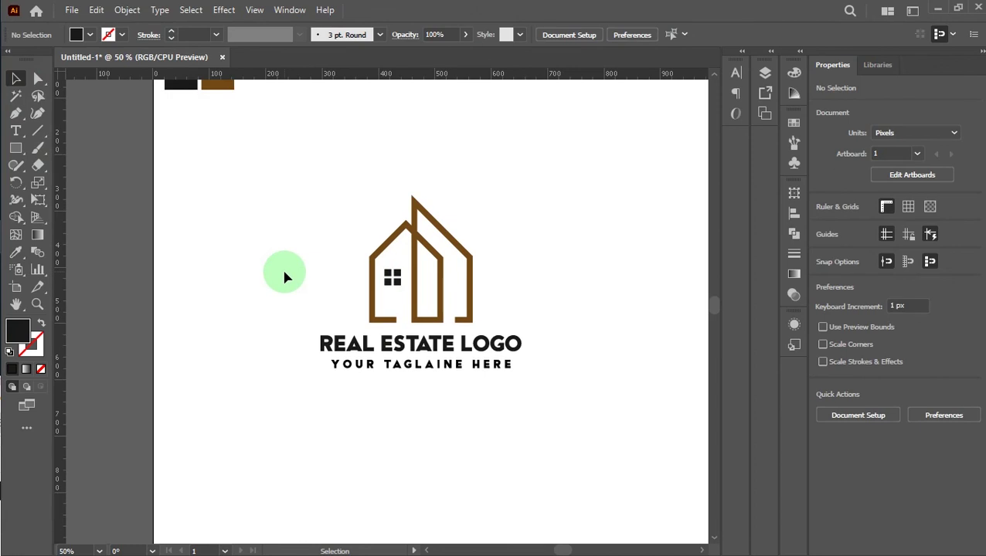
Step: Recolour the tagline with the brown sampled from the house outline using the Eyedropper
left_click(385, 375)
left_click(16, 253)
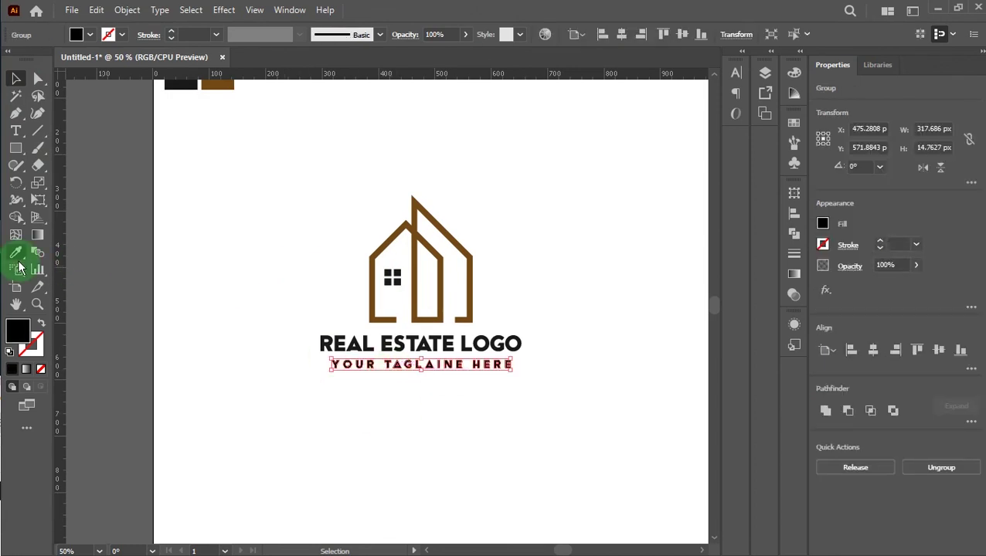
left_click(415, 206)
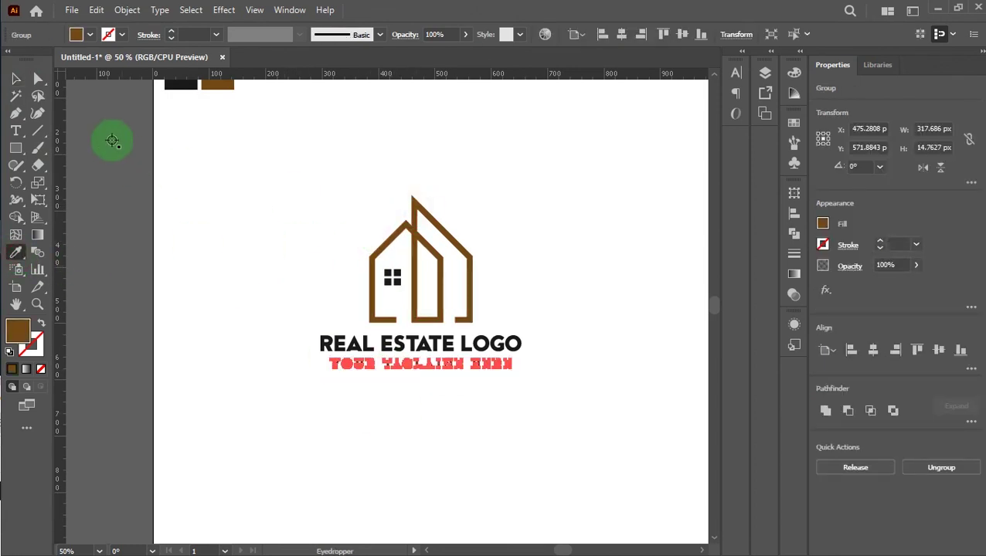
left_click(15, 78)
left_click(287, 395)
scroll(286, 390, "up", 3)
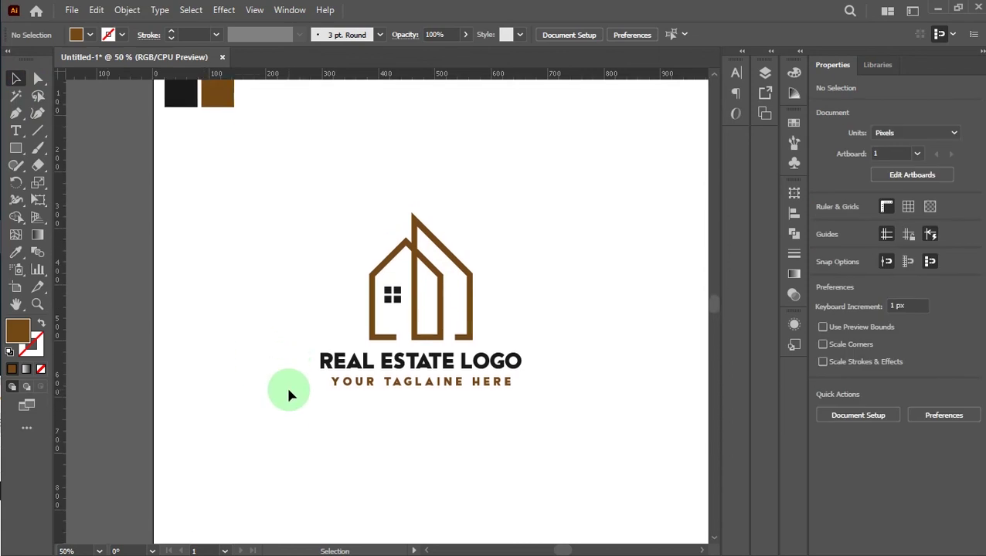
Step: Remove the dark and brown colour swatches from the artboard's upper-left corner
left_click_drag(251, 182, 252, 183)
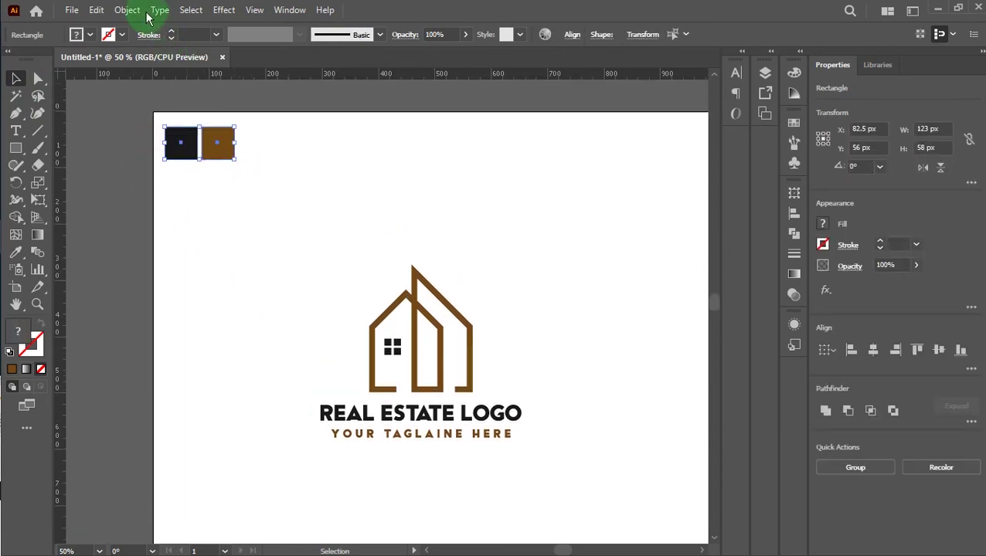
left_click(95, 10)
left_click(129, 66)
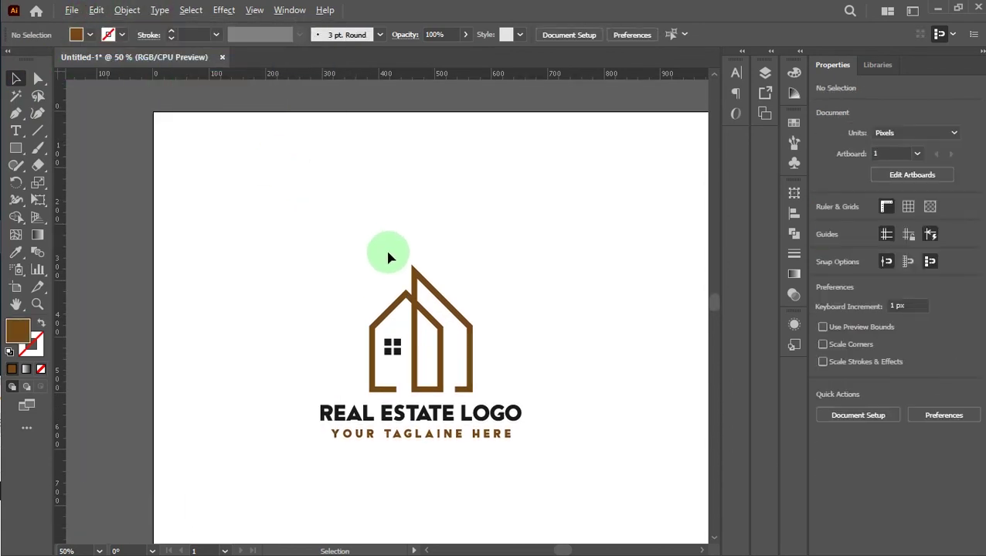
Step: Scale the whole logo up around its centre to about 400 px wide
key("ctrl+minus")
key("ctrl+minus")
left_click_drag(340, 234, 456, 385)
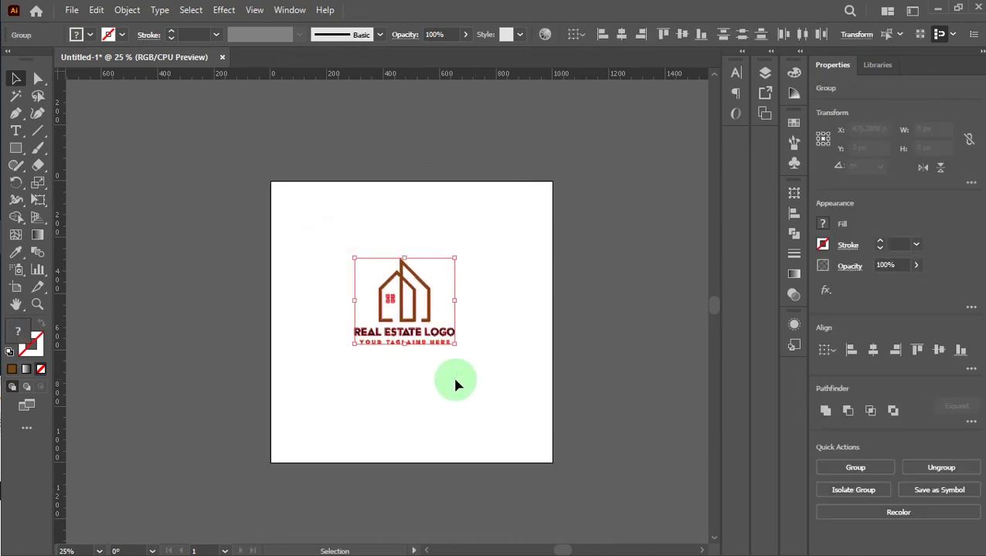
left_click_drag(456, 345, 468, 350)
left_click(480, 364)
key("ctrl+plus")
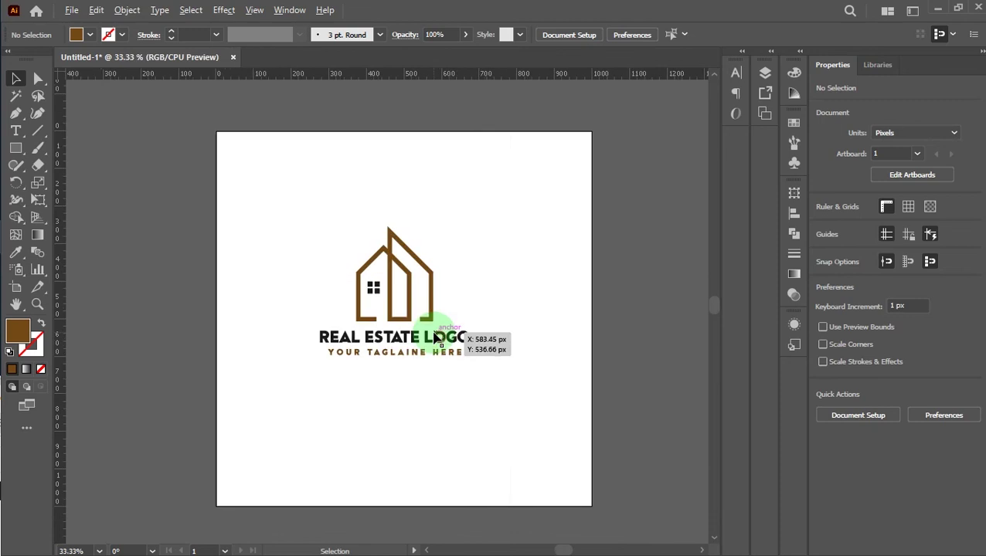
Step: Scale the whole logo down around its centre to about 320 px wide
key("ctrl+plus")
left_click_drag(231, 180, 501, 398)
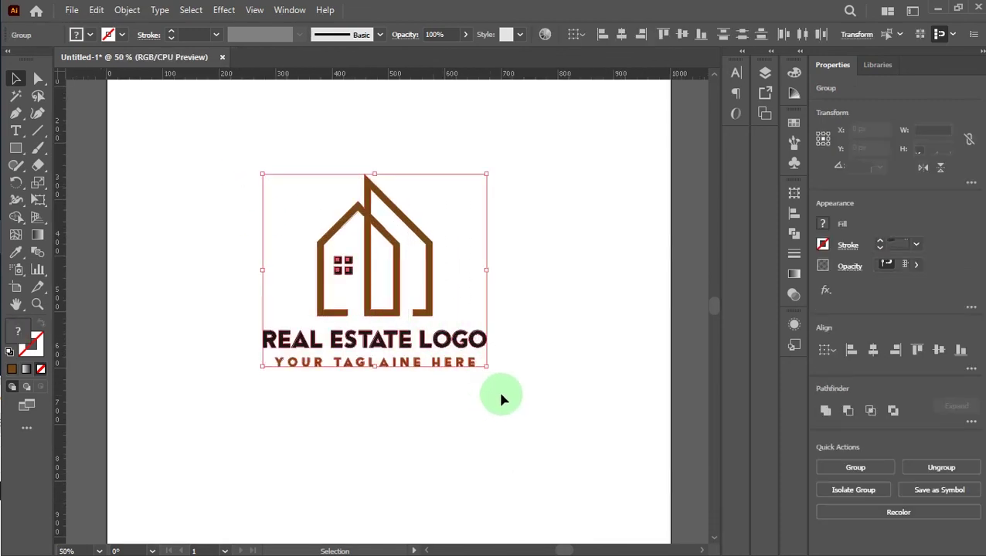
left_click_drag(482, 178, 466, 193)
left_click(516, 368)
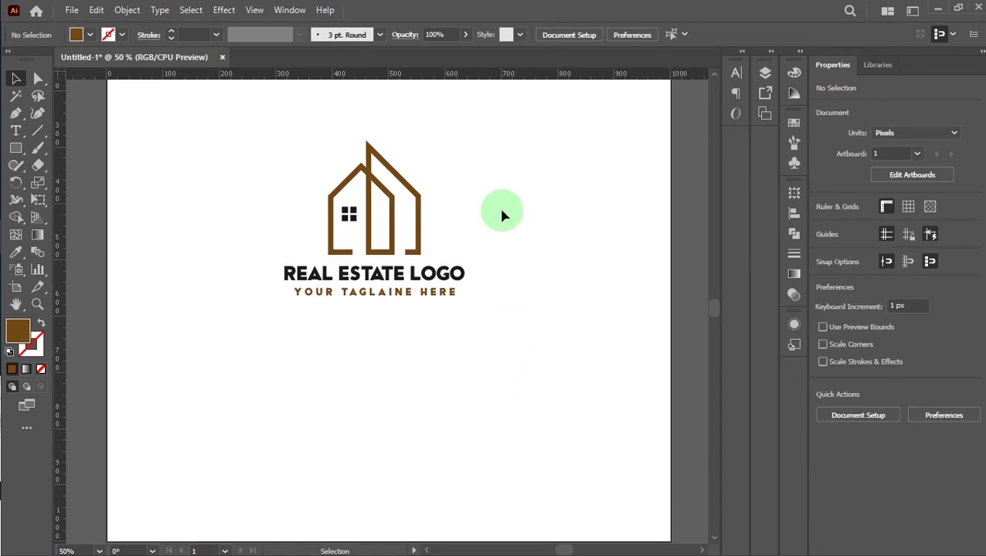